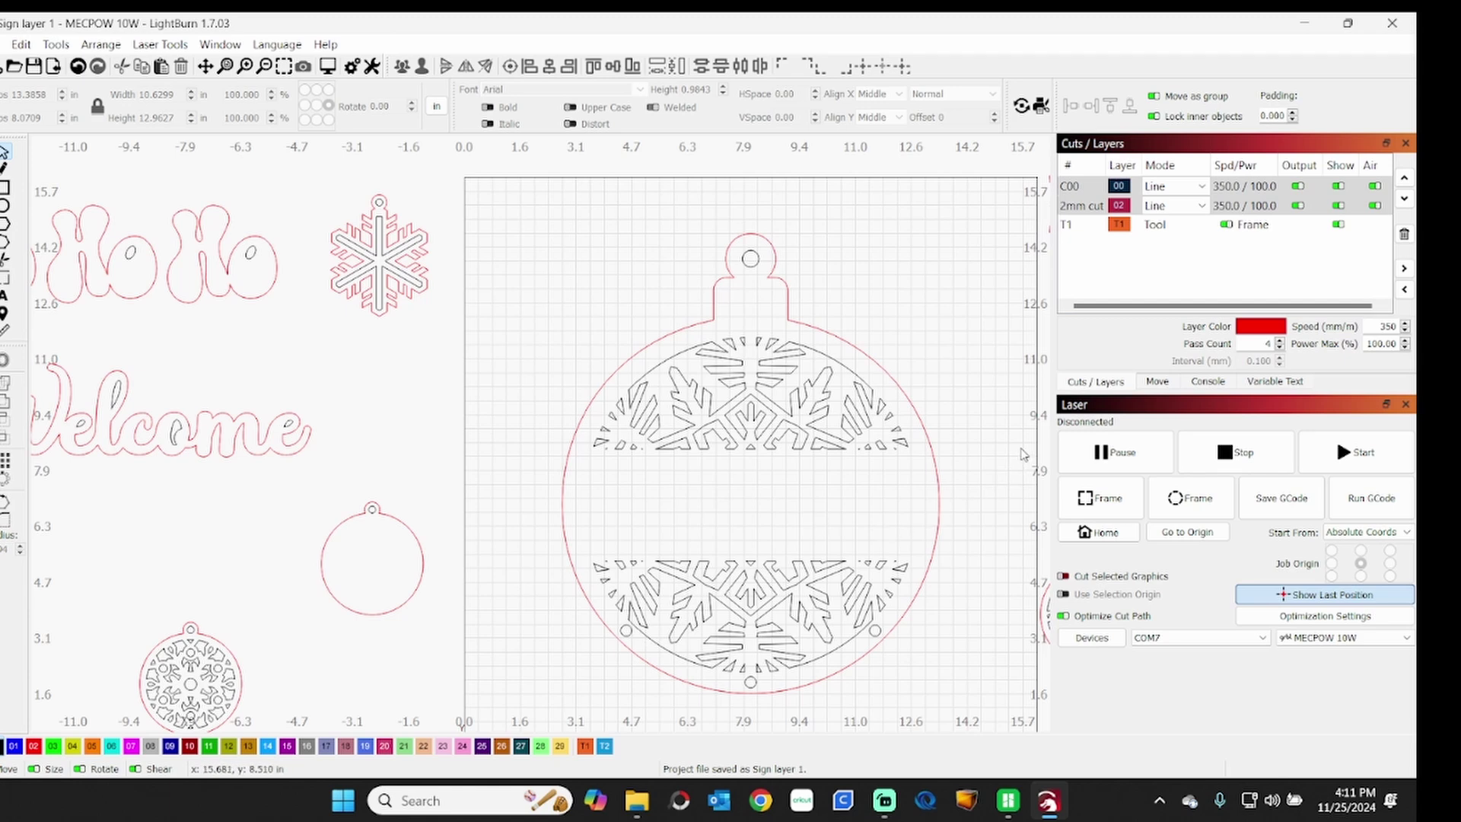
Step: Select the snowflake ornament, nudge it slightly, and center it on the page
{"action": "scroll", "coordinate": [1024, 454], "scroll_direction": "right", "scroll_amount": 3}
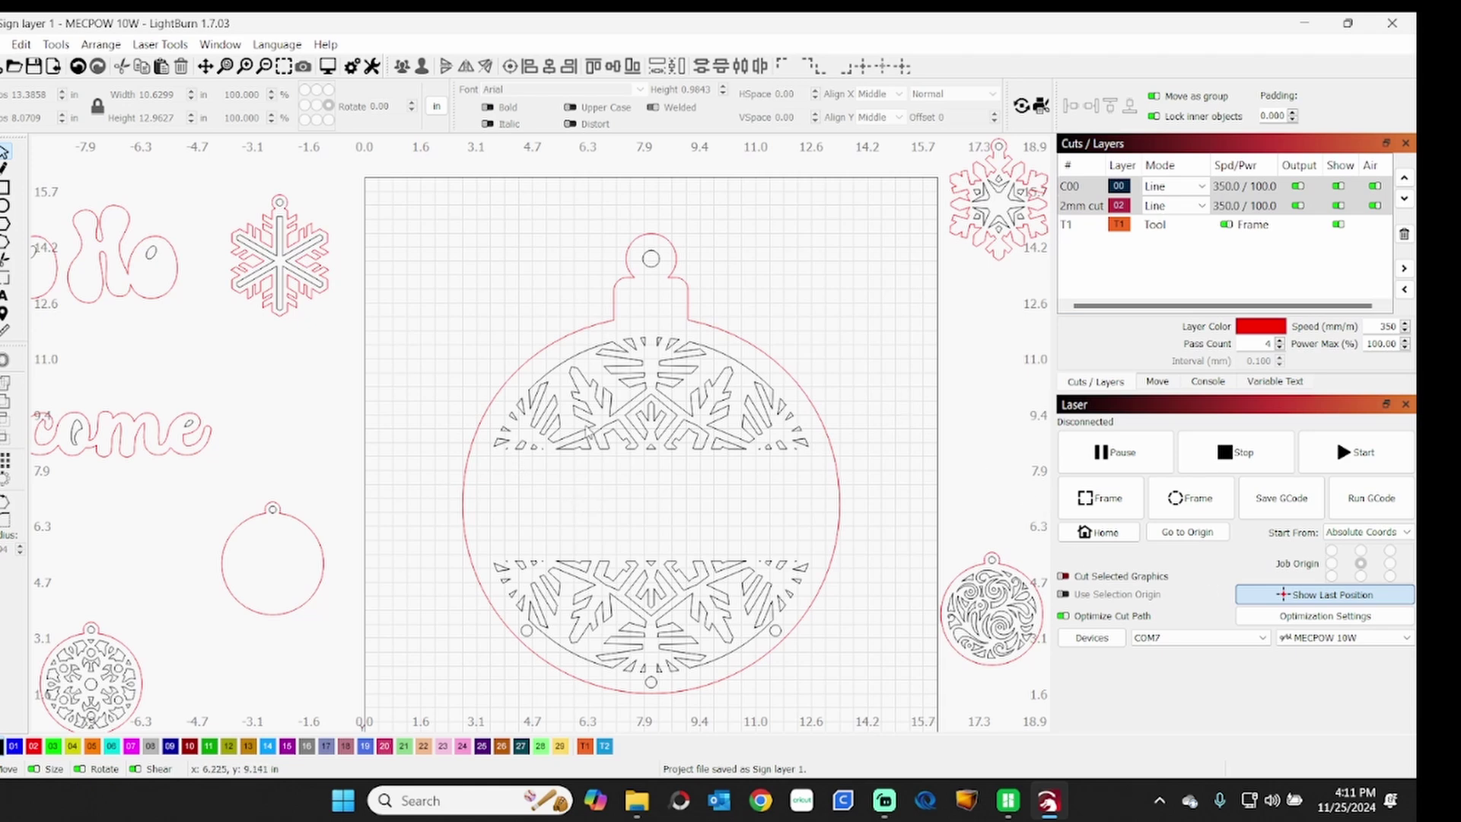
{"action": "left_click", "coordinate": [574, 405]}
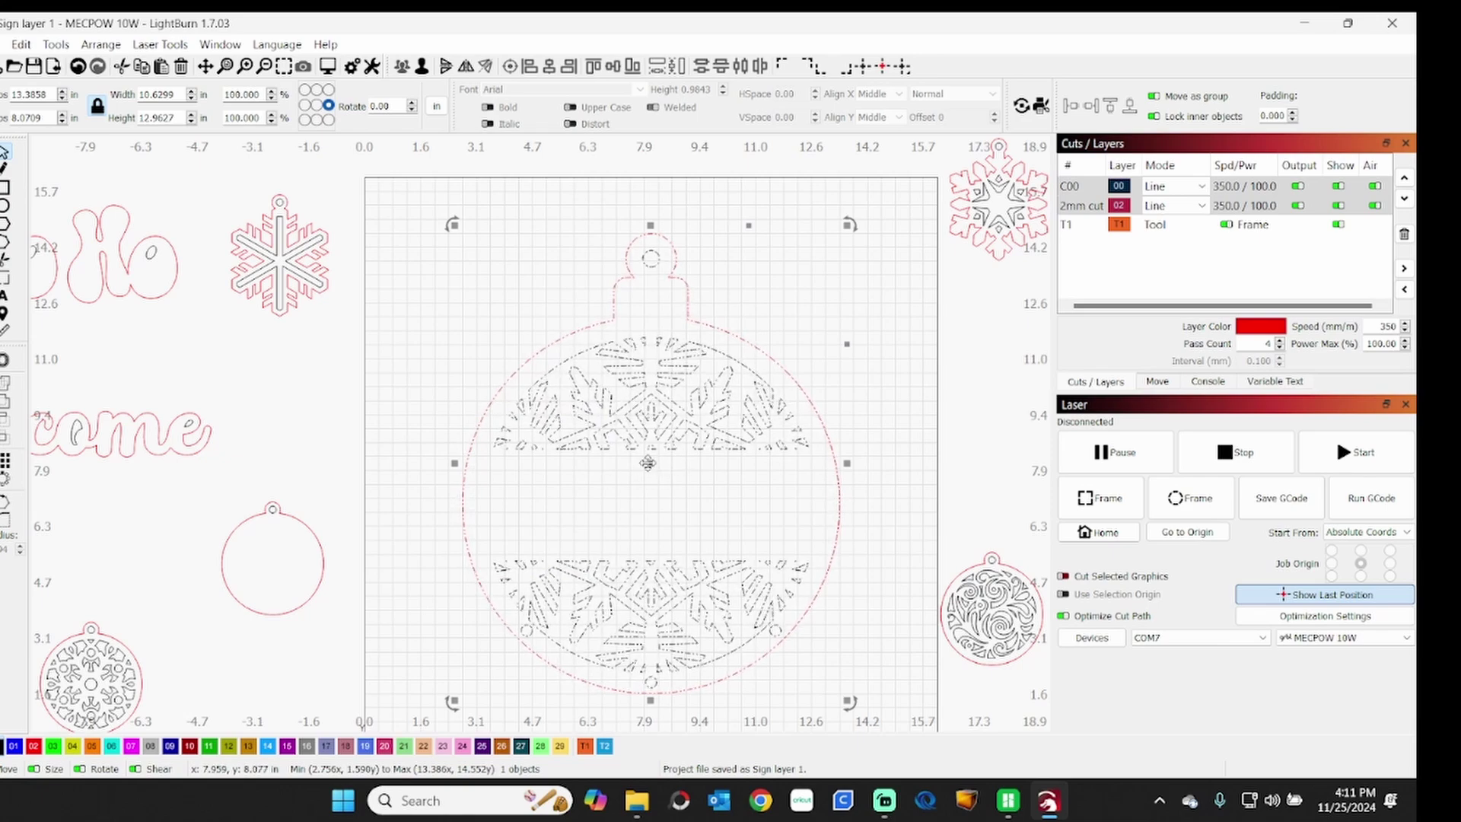
{"action": "mouse_move", "coordinate": [651, 463]}
{"action": "left_mouse_down"}
{"action": "mouse_move", "coordinate": [357, 639]}
{"action": "mouse_move", "coordinate": [475, 682]}
{"action": "mouse_move", "coordinate": [658, 439]}
{"action": "mouse_move", "coordinate": [665, 459]}
{"action": "mouse_move", "coordinate": [651, 462]}
{"action": "left_mouse_up"}
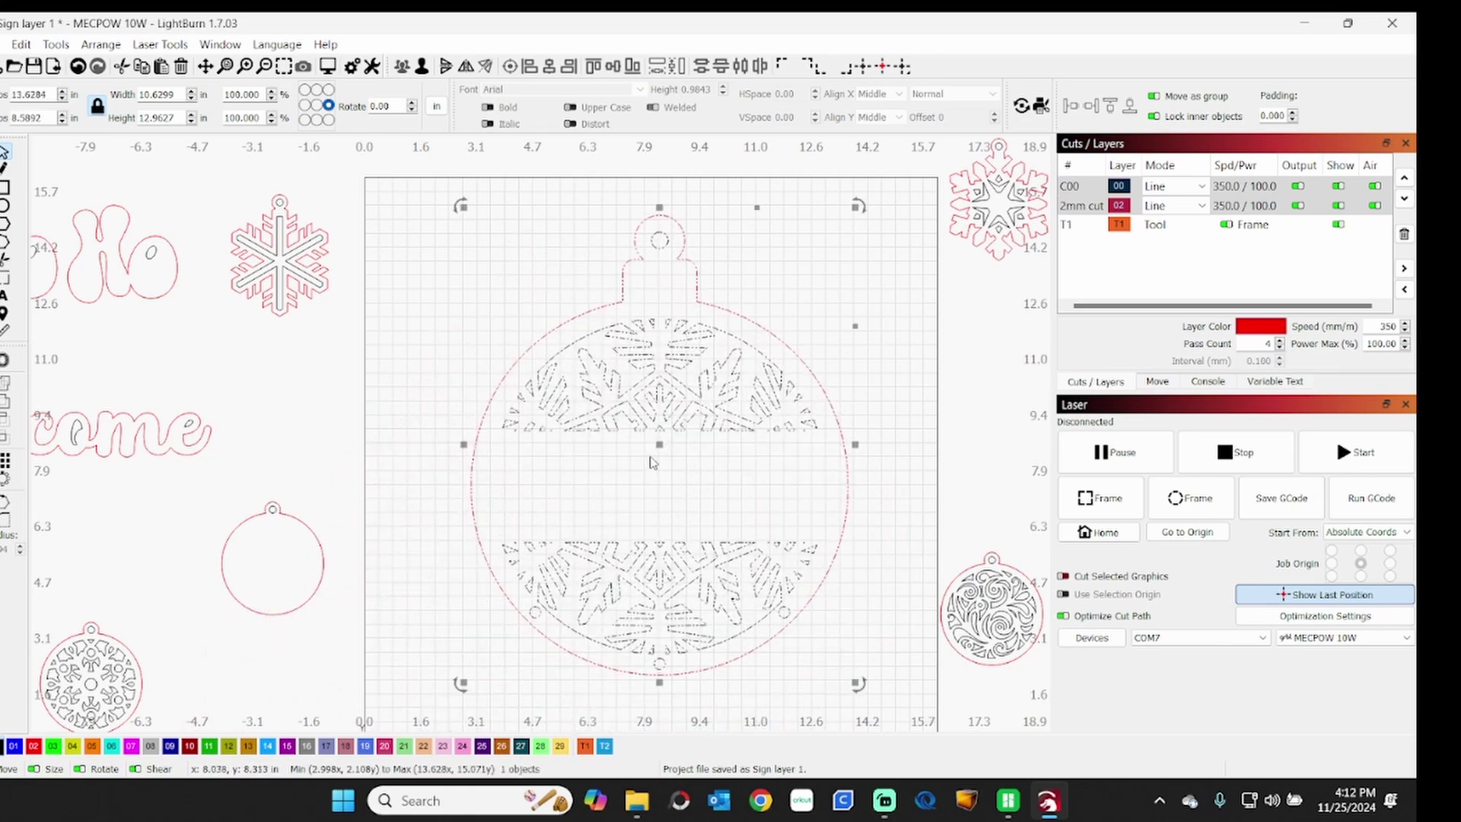
{"action": "left_click", "coordinate": [865, 67]}
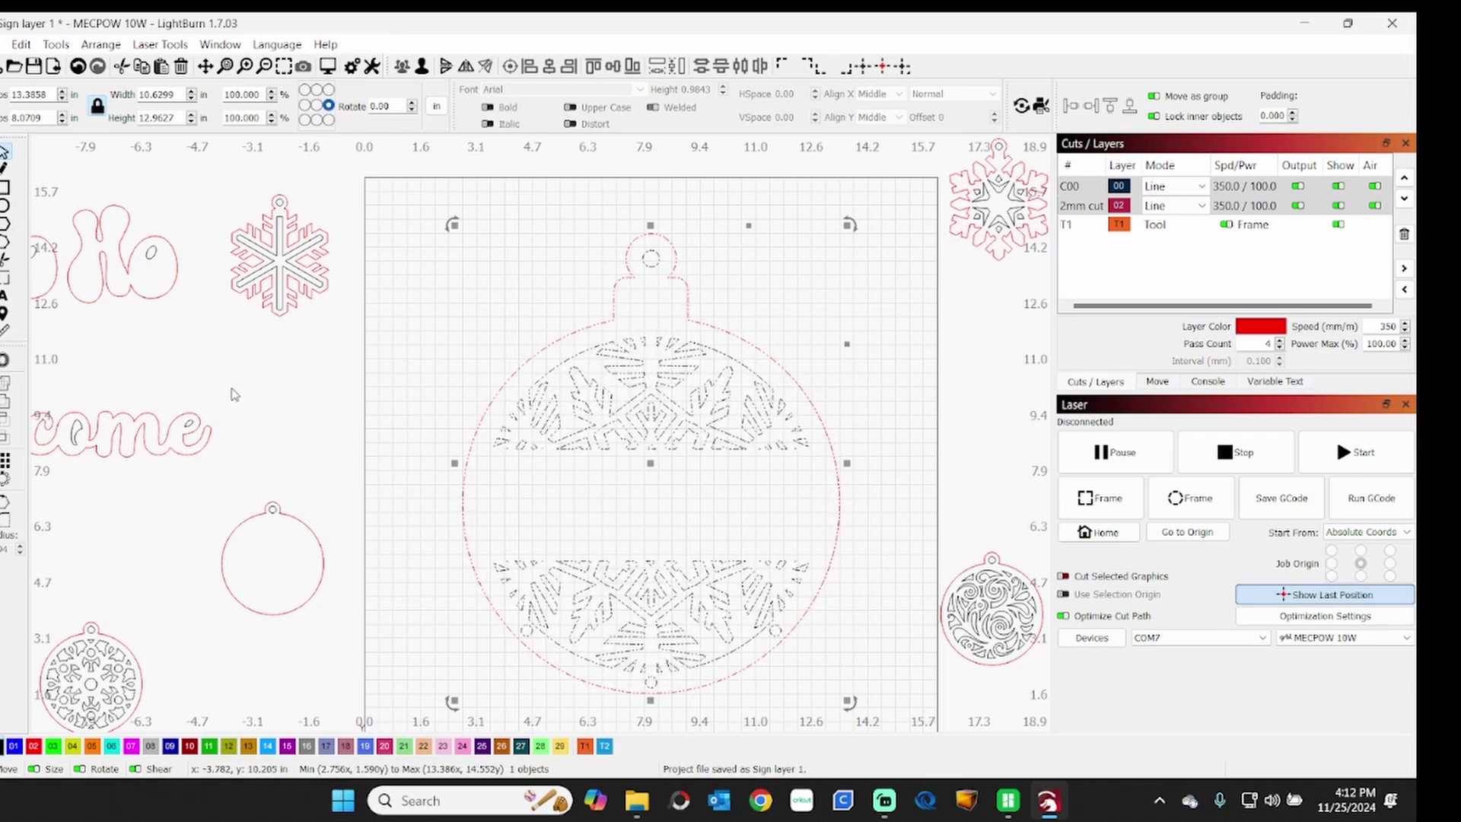
{"action": "scroll", "coordinate": [446, 278], "scroll_direction": "down", "scroll_amount": 1}
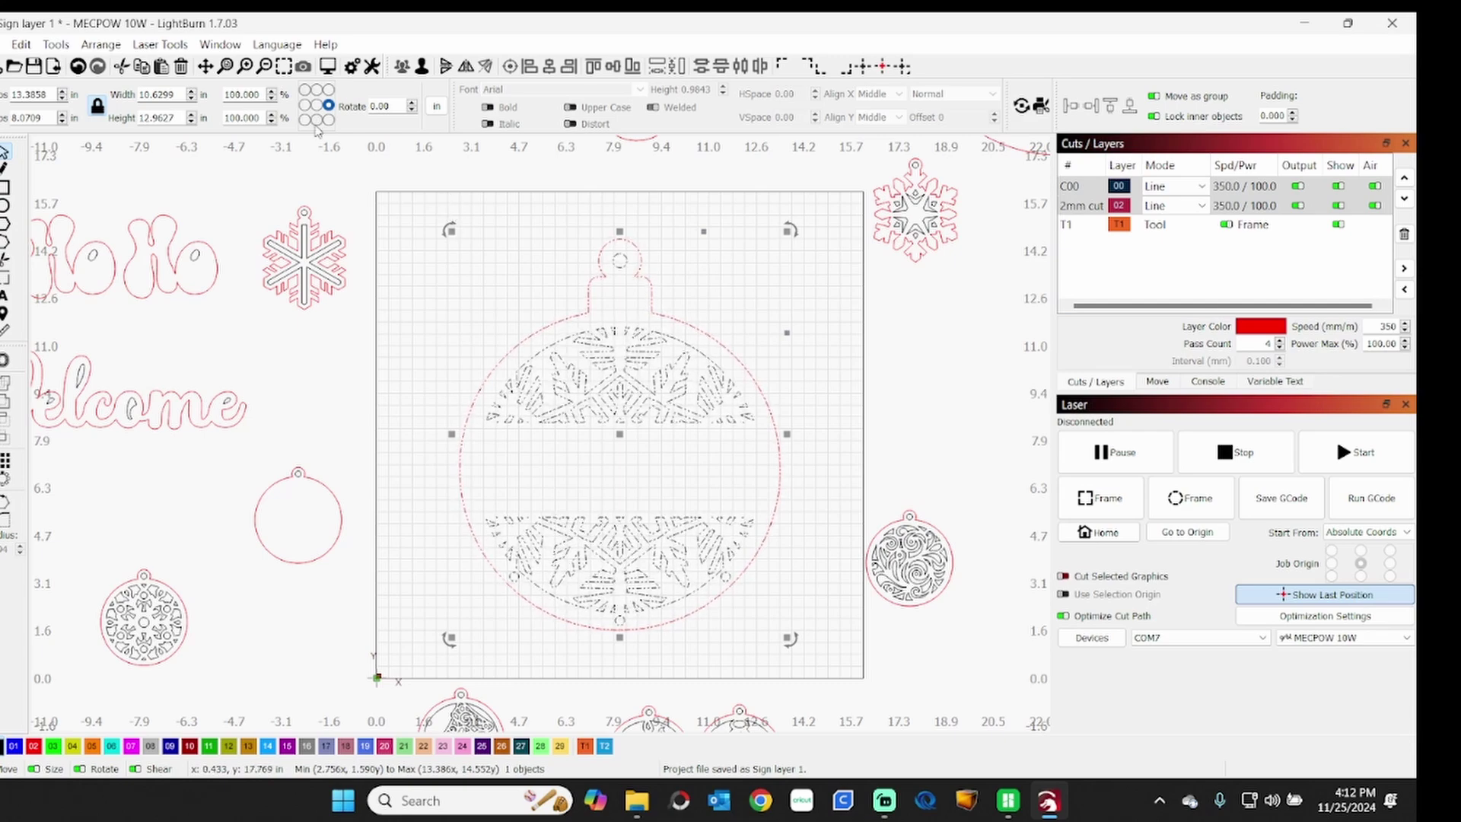
Step: Preview the ornament job, then set Start From to Current Position
{"action": "left_click", "coordinate": [328, 68]}
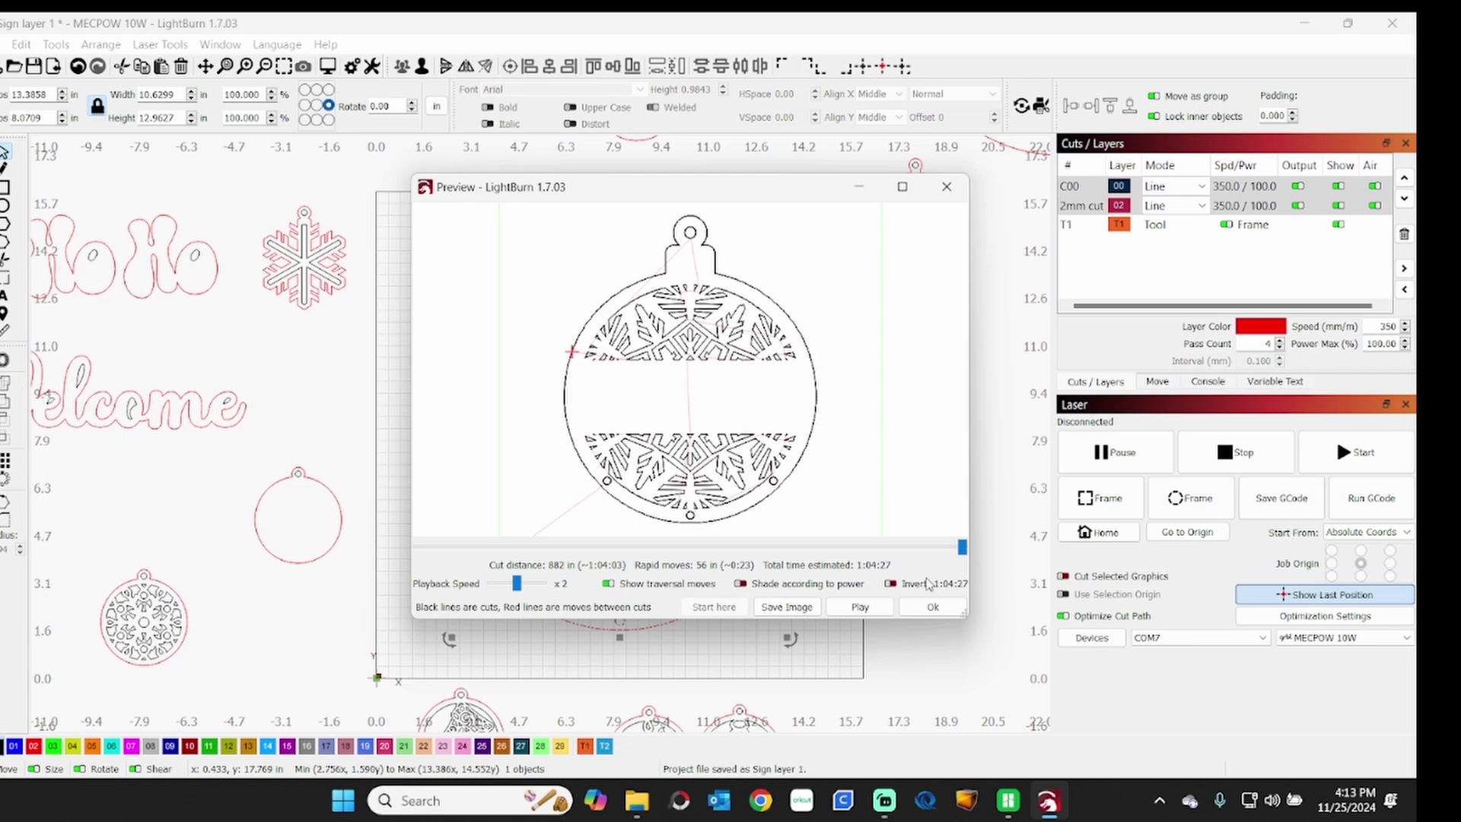
{"action": "left_click", "coordinate": [931, 607]}
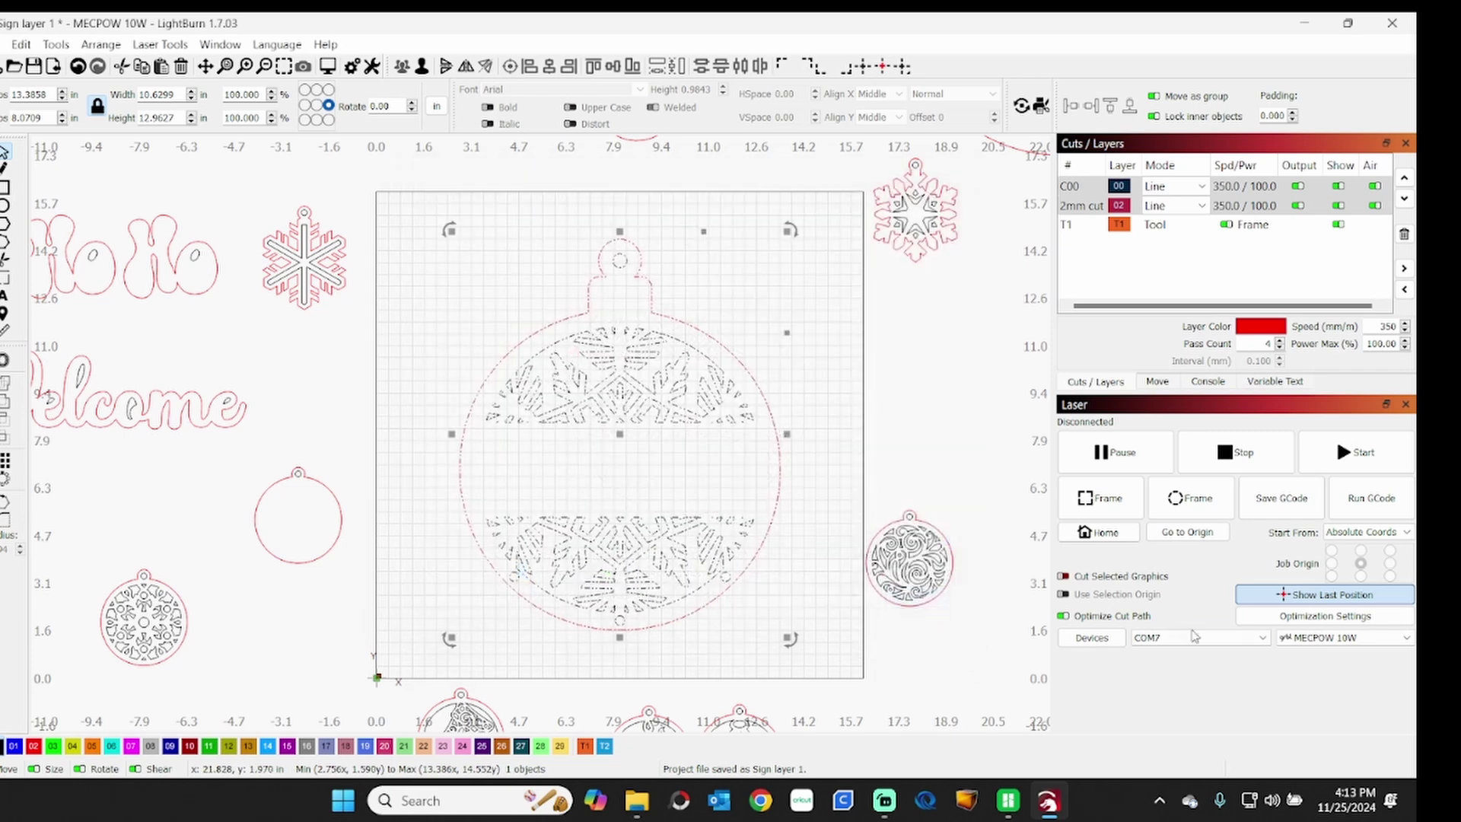
{"action": "left_click", "coordinate": [1408, 533]}
{"action": "left_click", "coordinate": [1380, 548]}
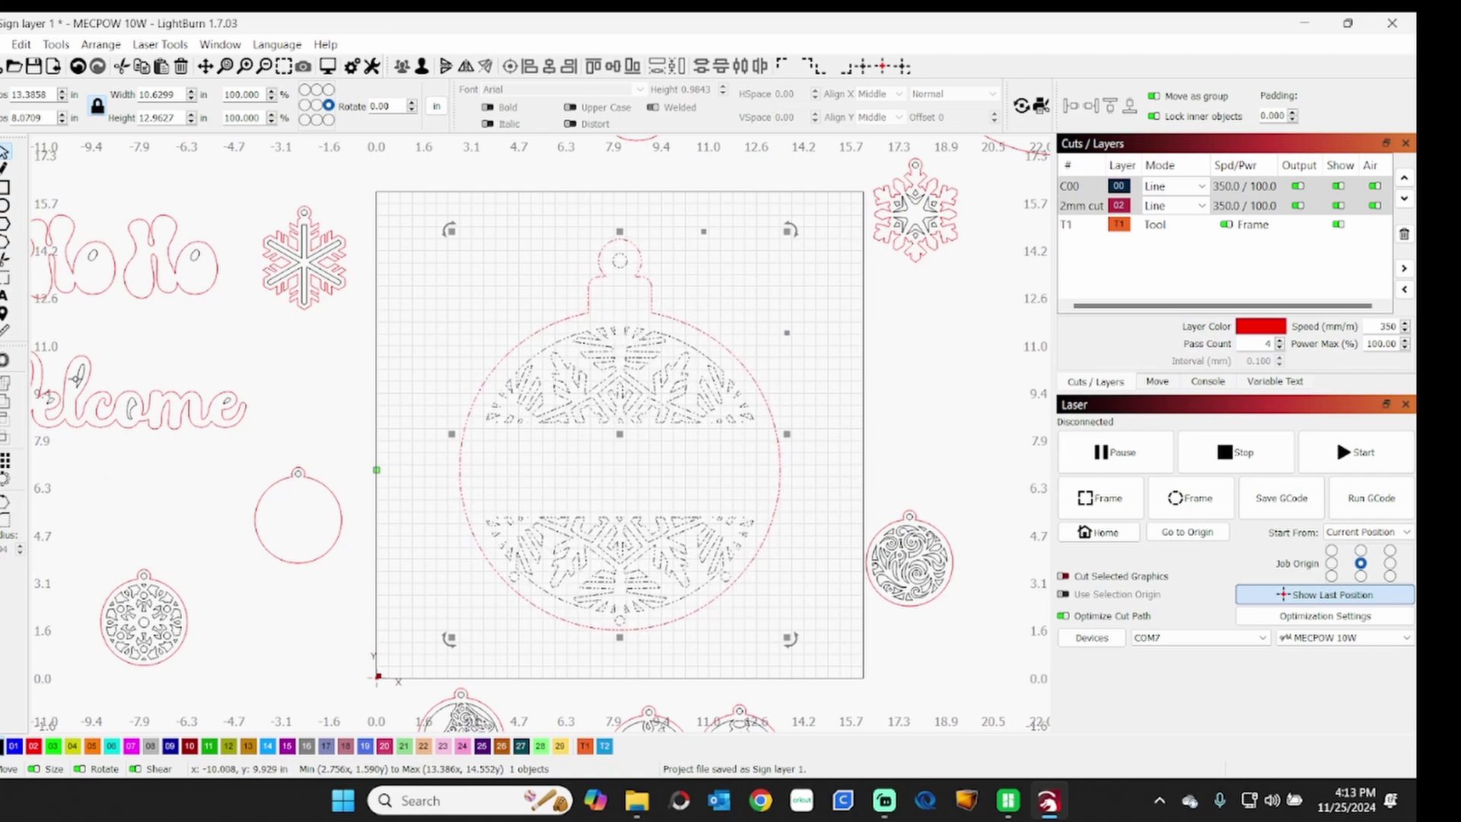
Step: Preview the Current Position job, then switch Start From to User Origin
{"action": "left_click", "coordinate": [327, 69]}
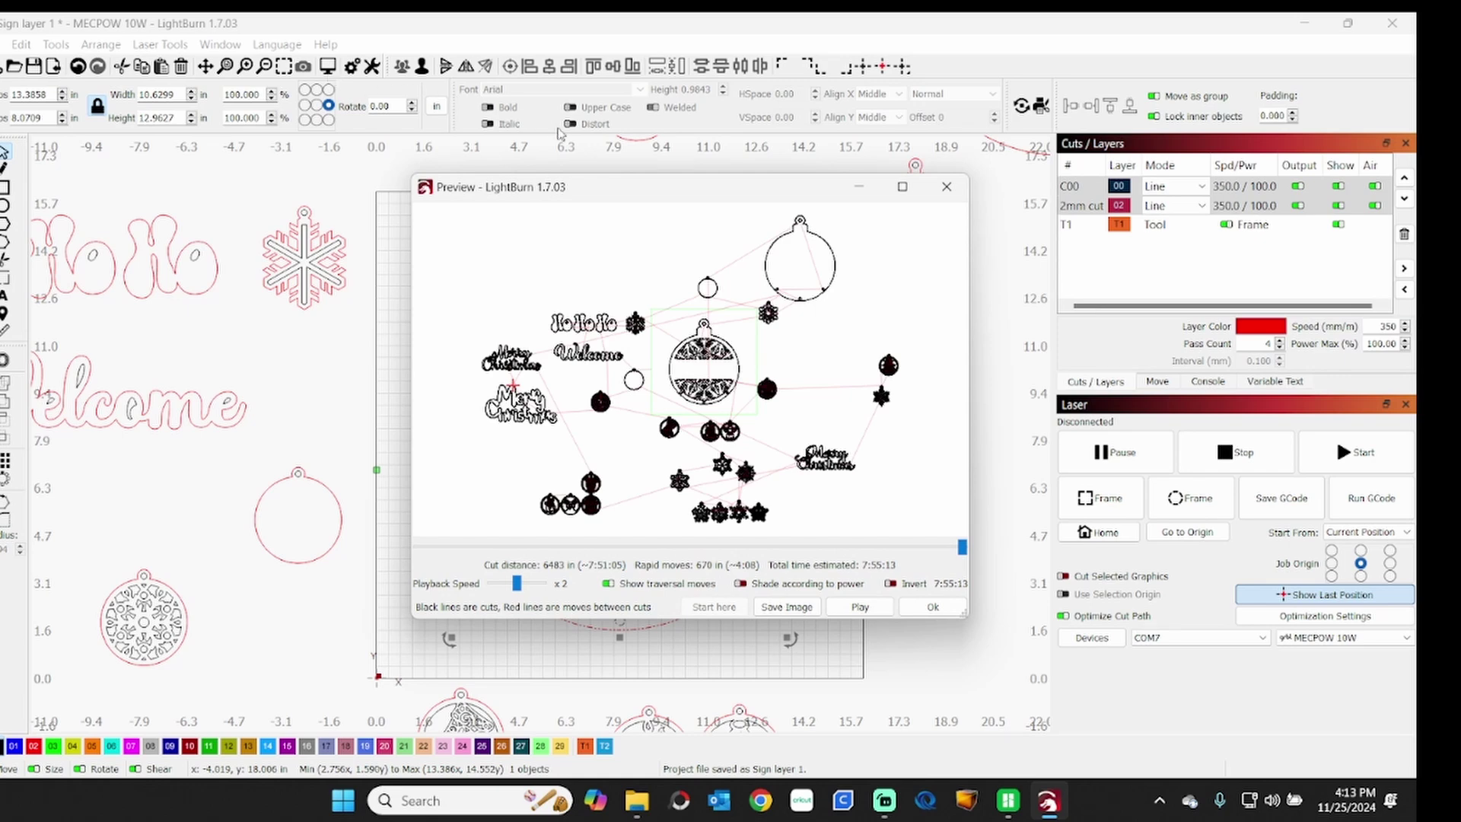
{"action": "left_click", "coordinate": [922, 613]}
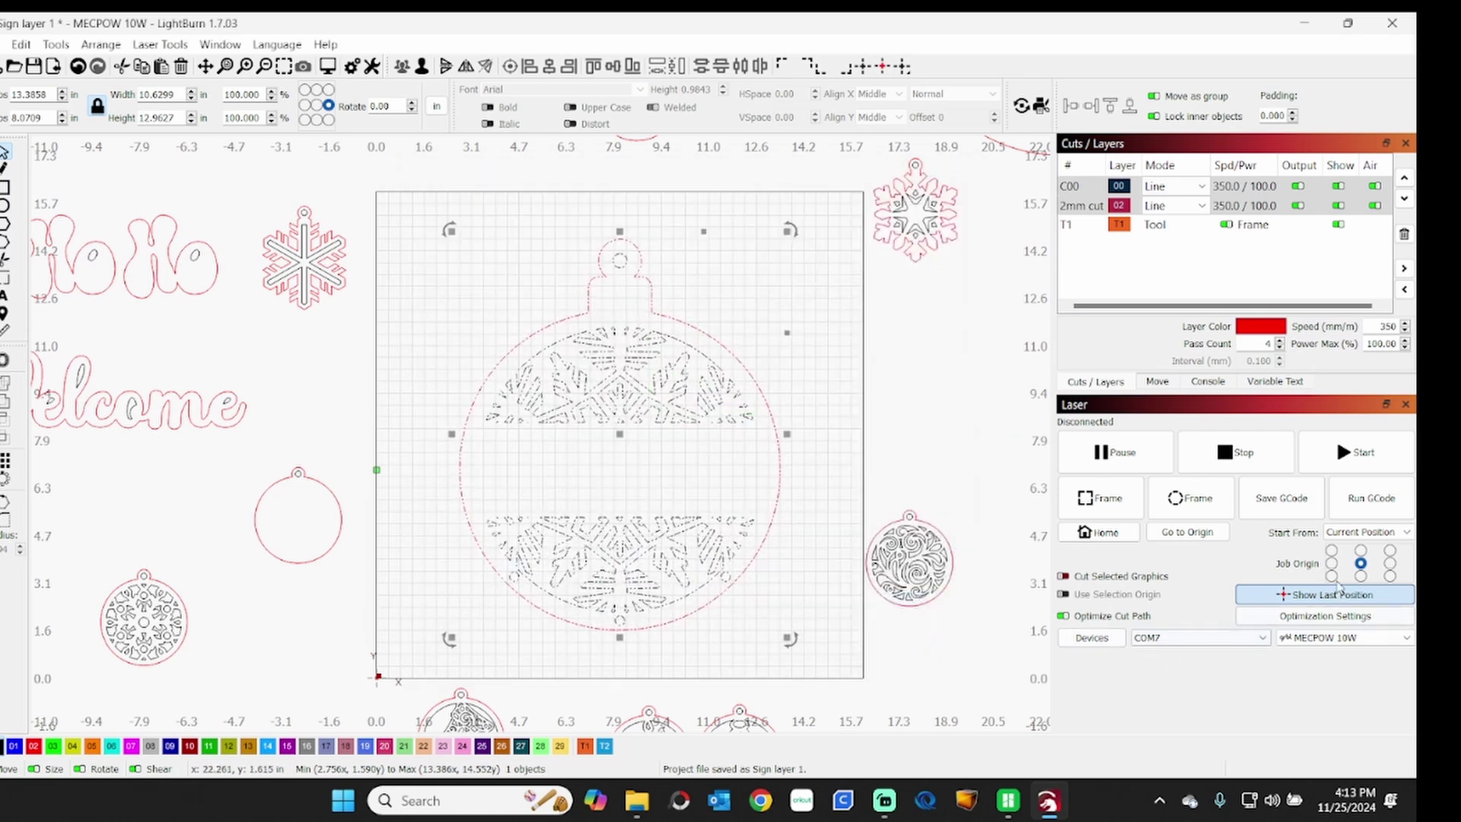
{"action": "left_click", "coordinate": [1381, 532]}
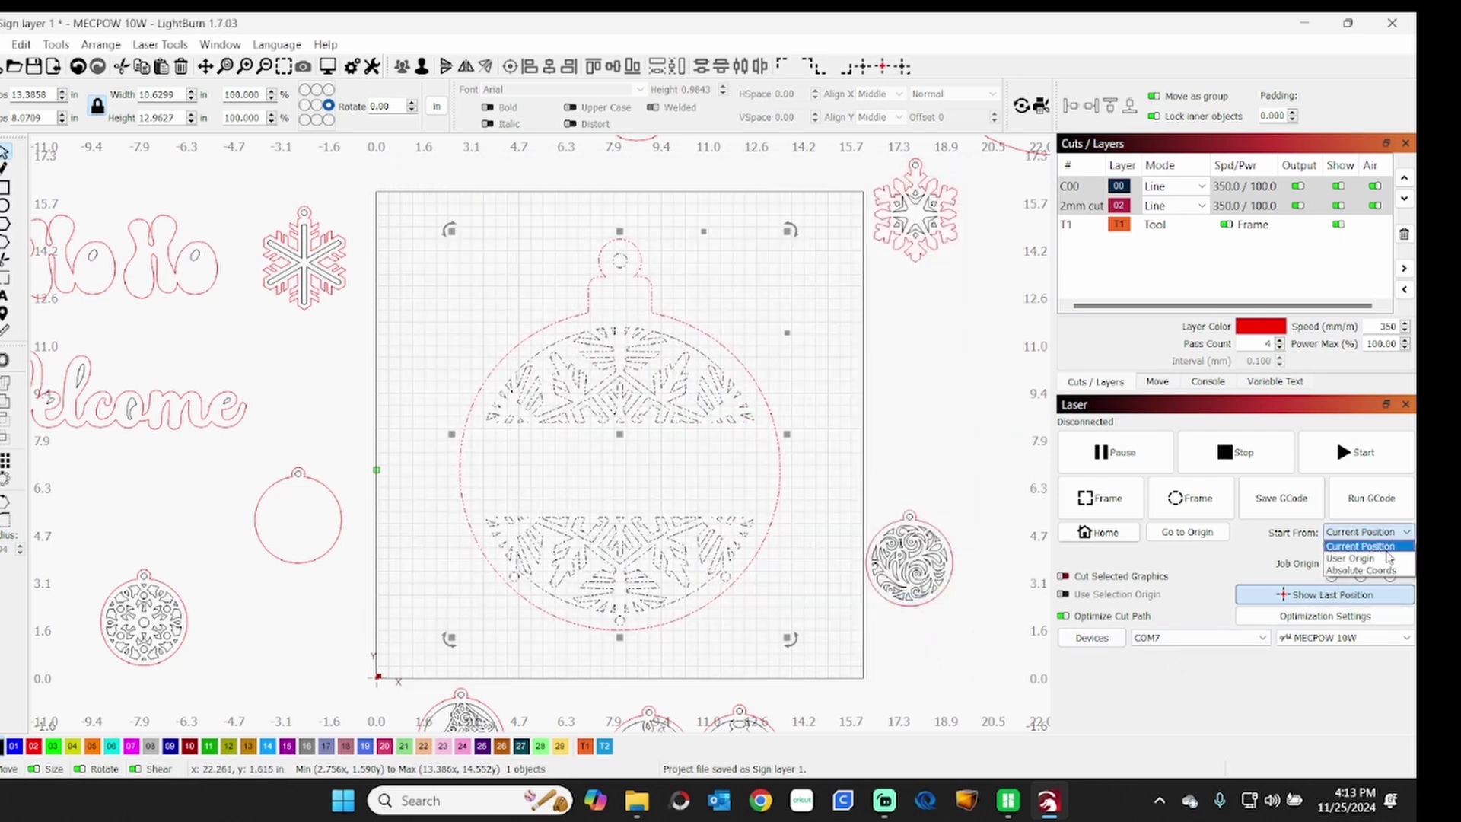
{"action": "left_click", "coordinate": [1373, 560]}
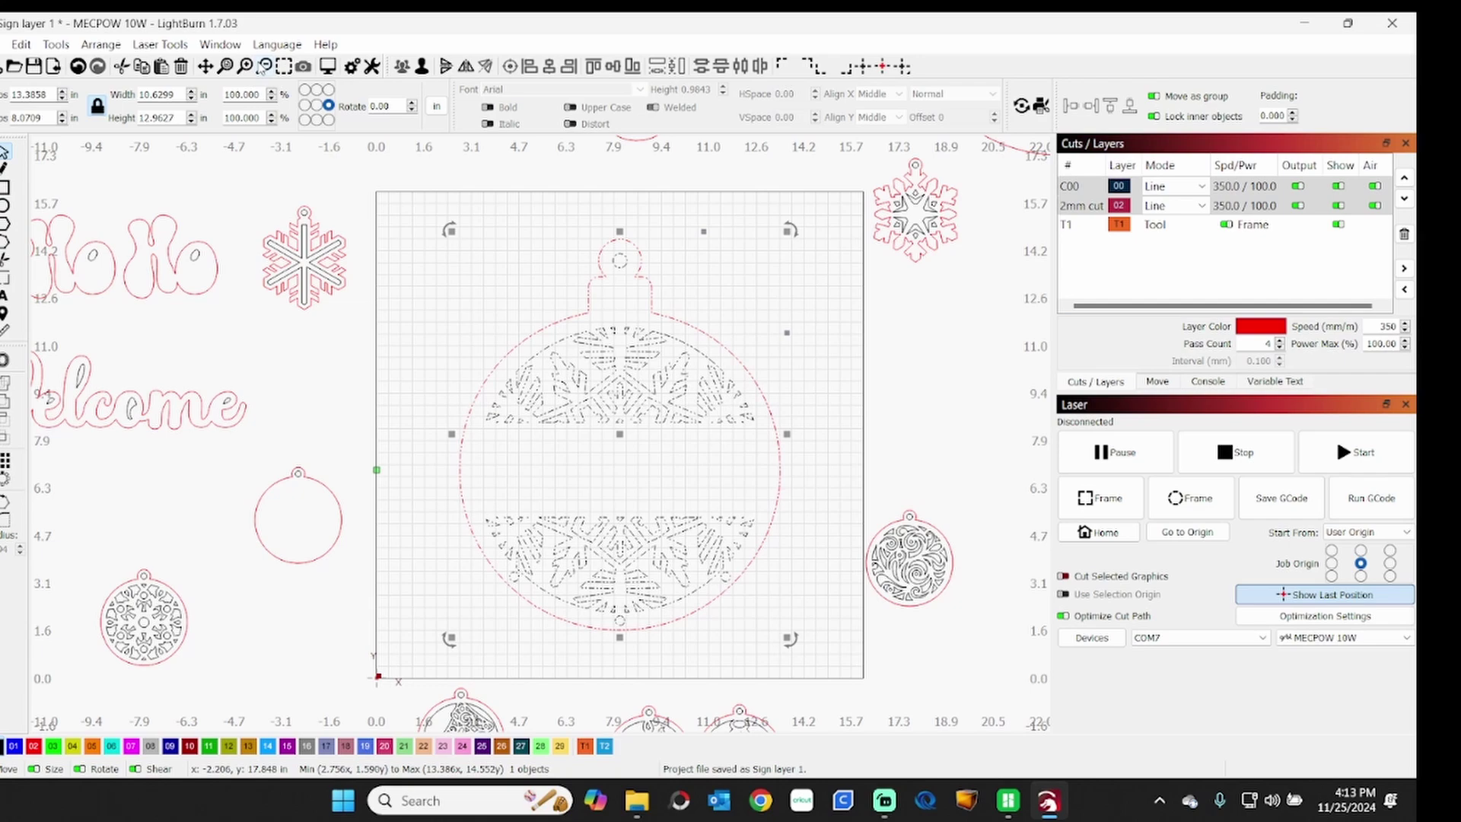
Step: Preview the User Origin job, then set Start From back to Current Position
{"action": "left_click", "coordinate": [331, 68]}
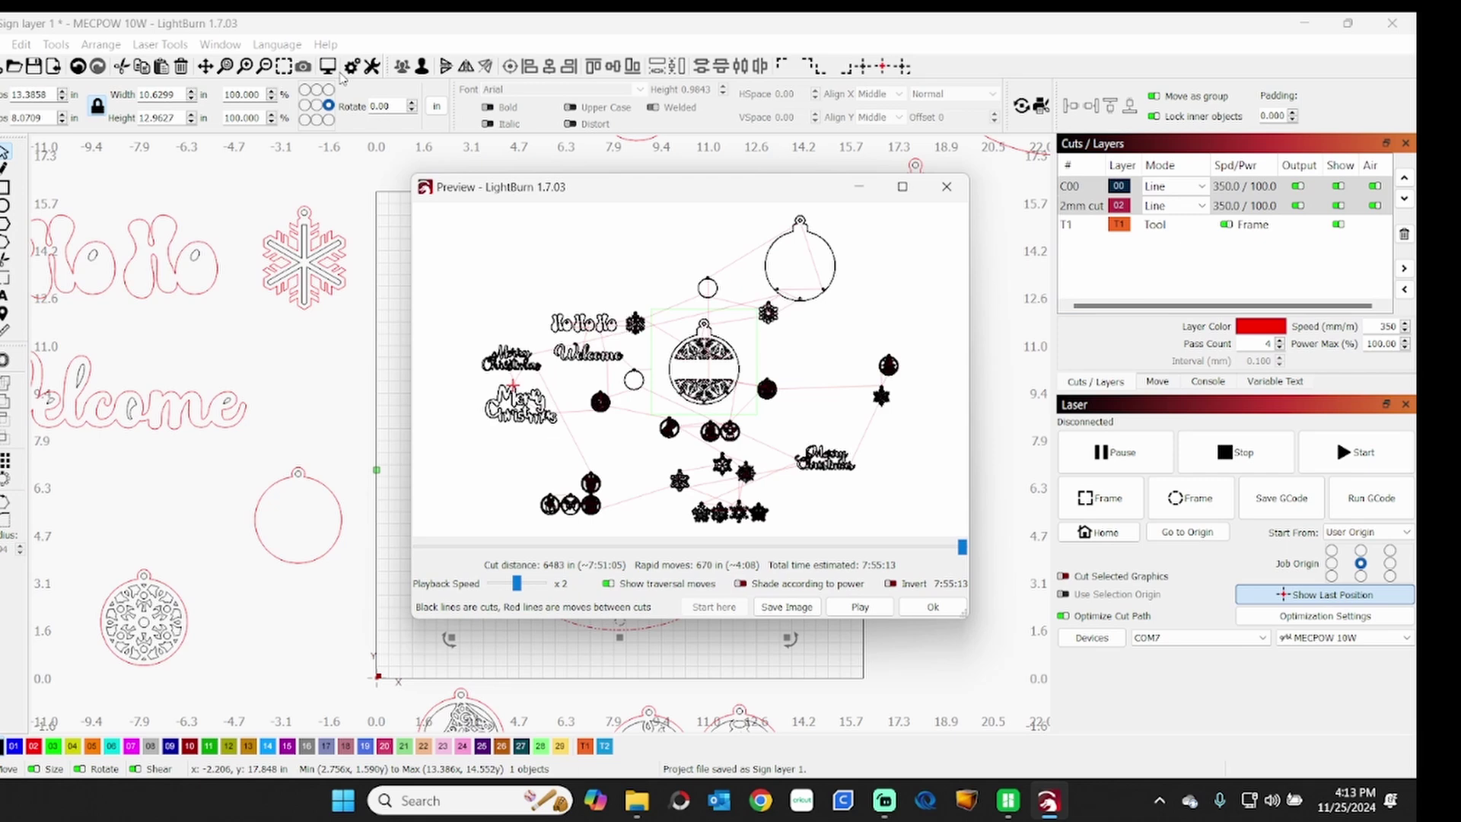
{"action": "left_click", "coordinate": [922, 611]}
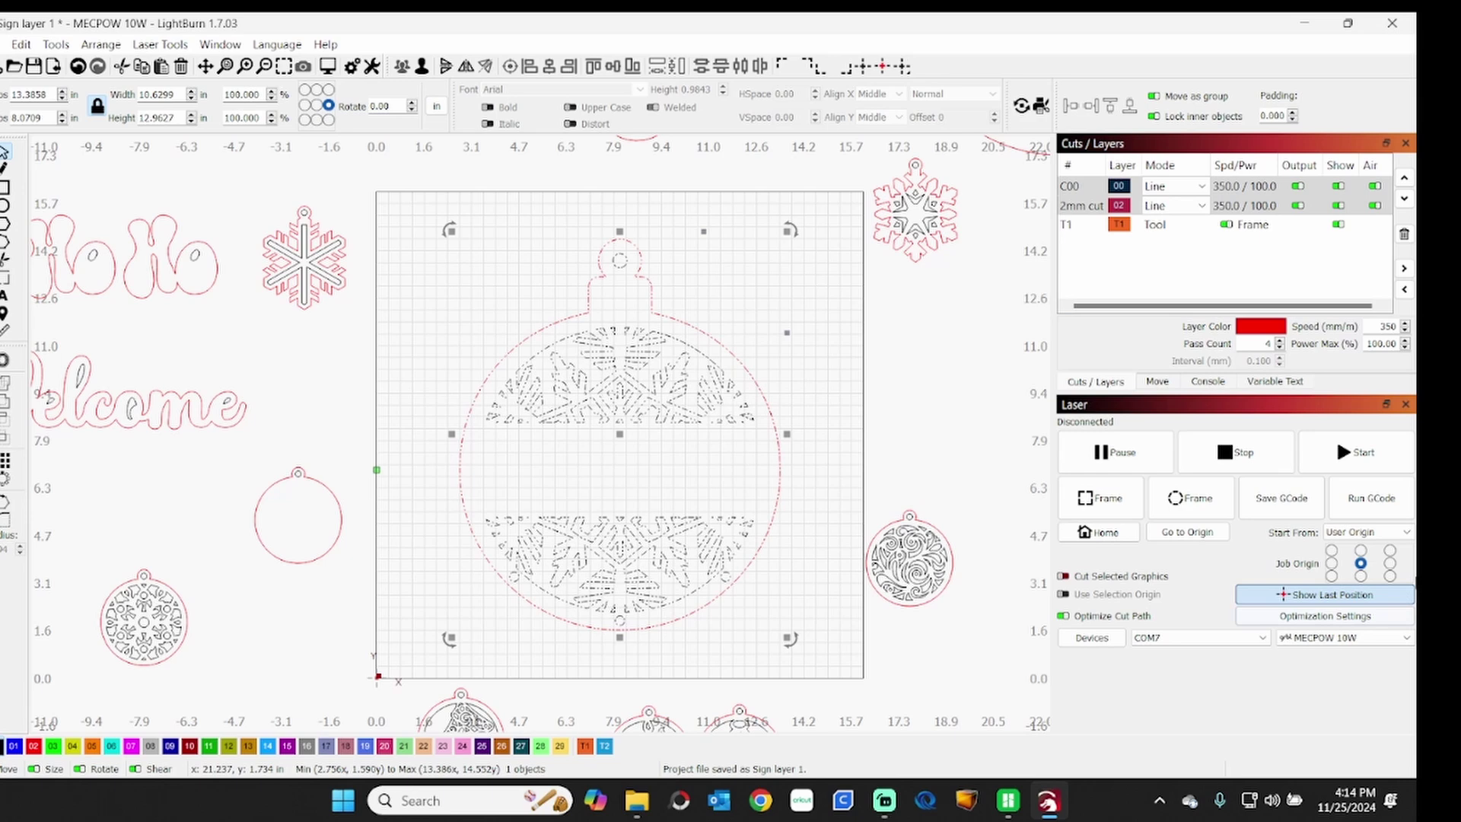
{"action": "left_click", "coordinate": [1409, 533]}
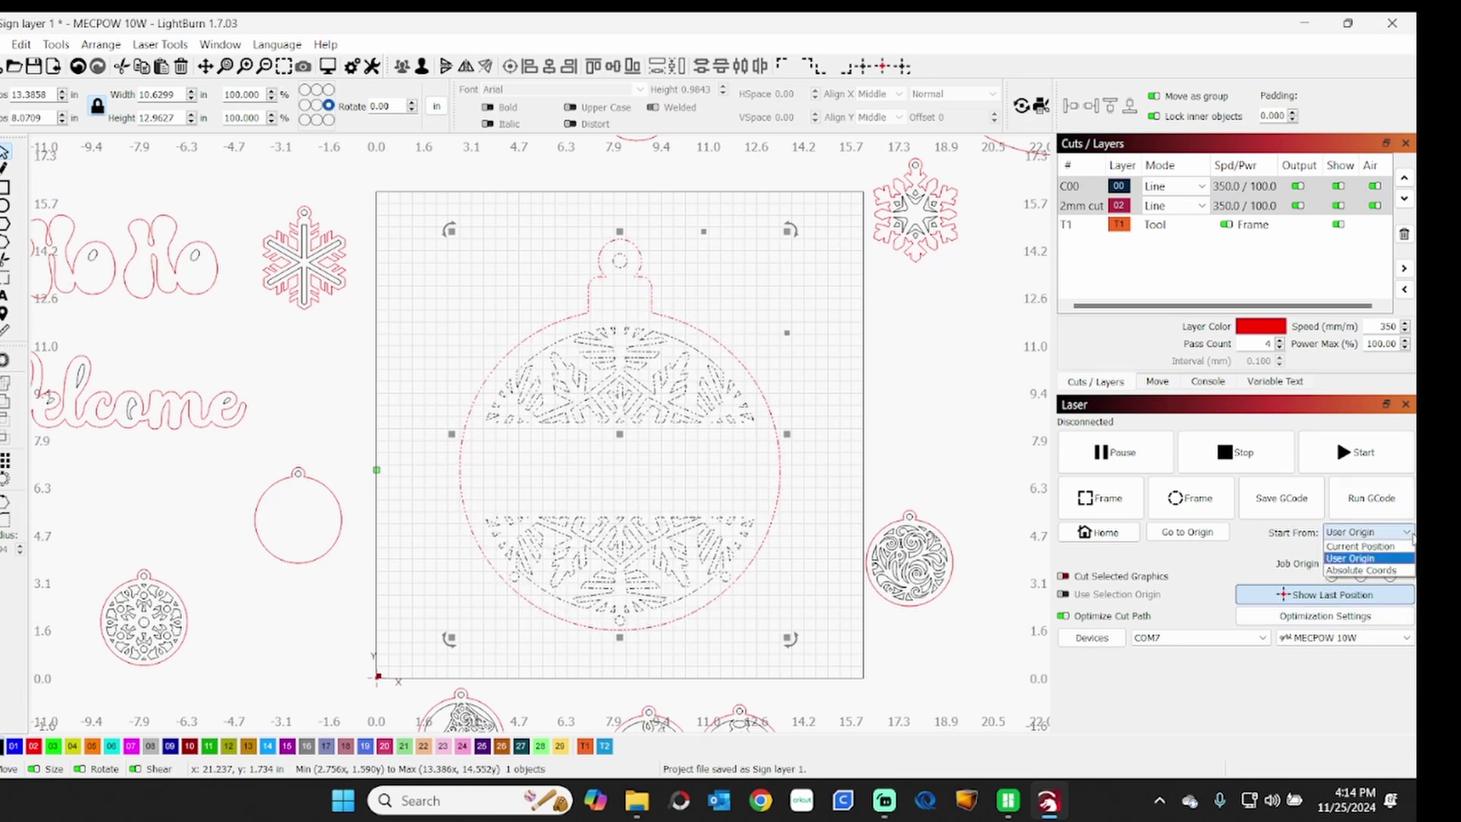
{"action": "left_click", "coordinate": [1390, 547]}
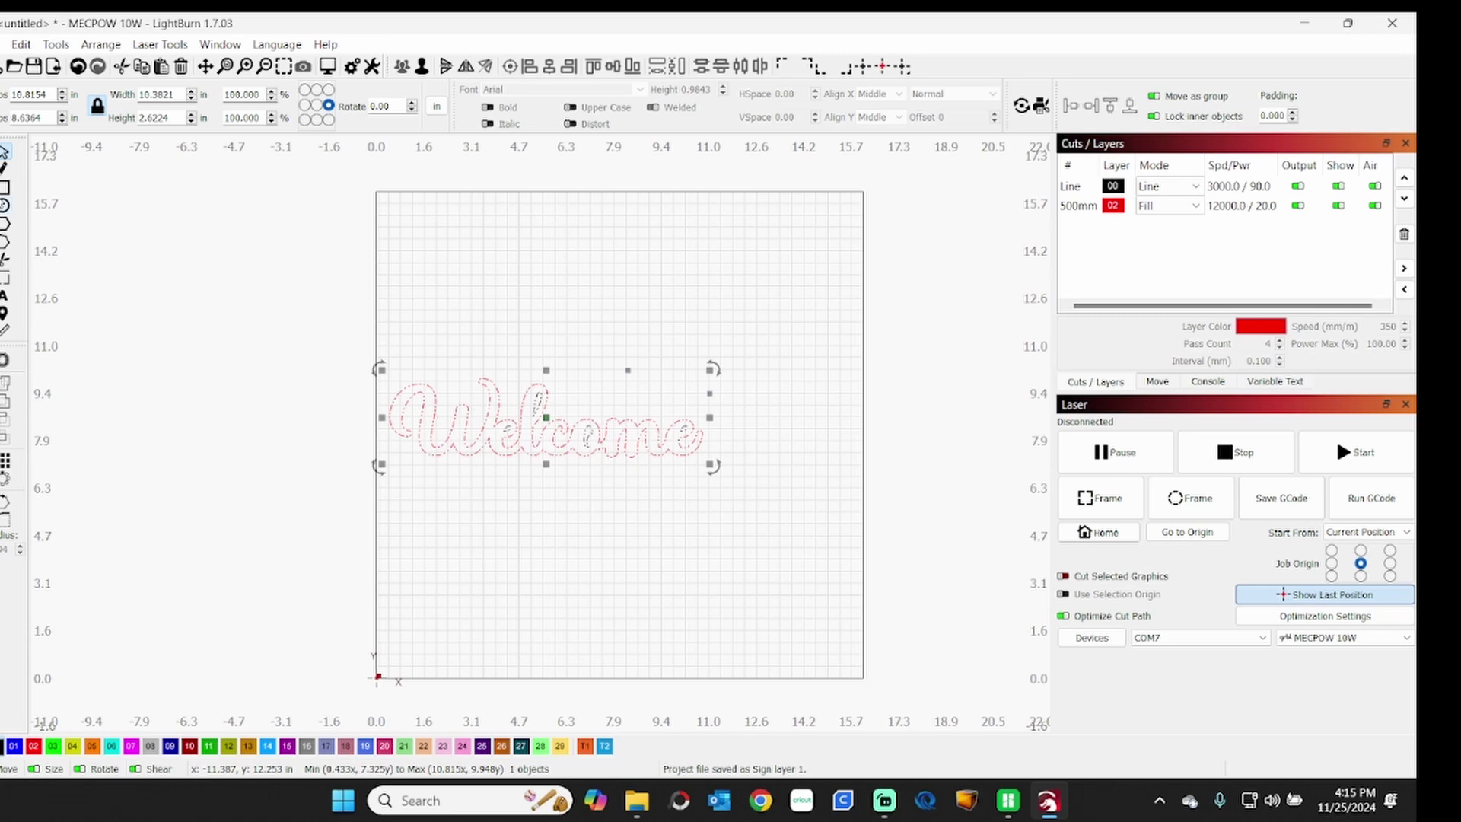
Step: Draw a board rectangle around the Welcome text, assign it to layer T1, and move the text up inside it
{"action": "left_click", "coordinate": [5, 188]}
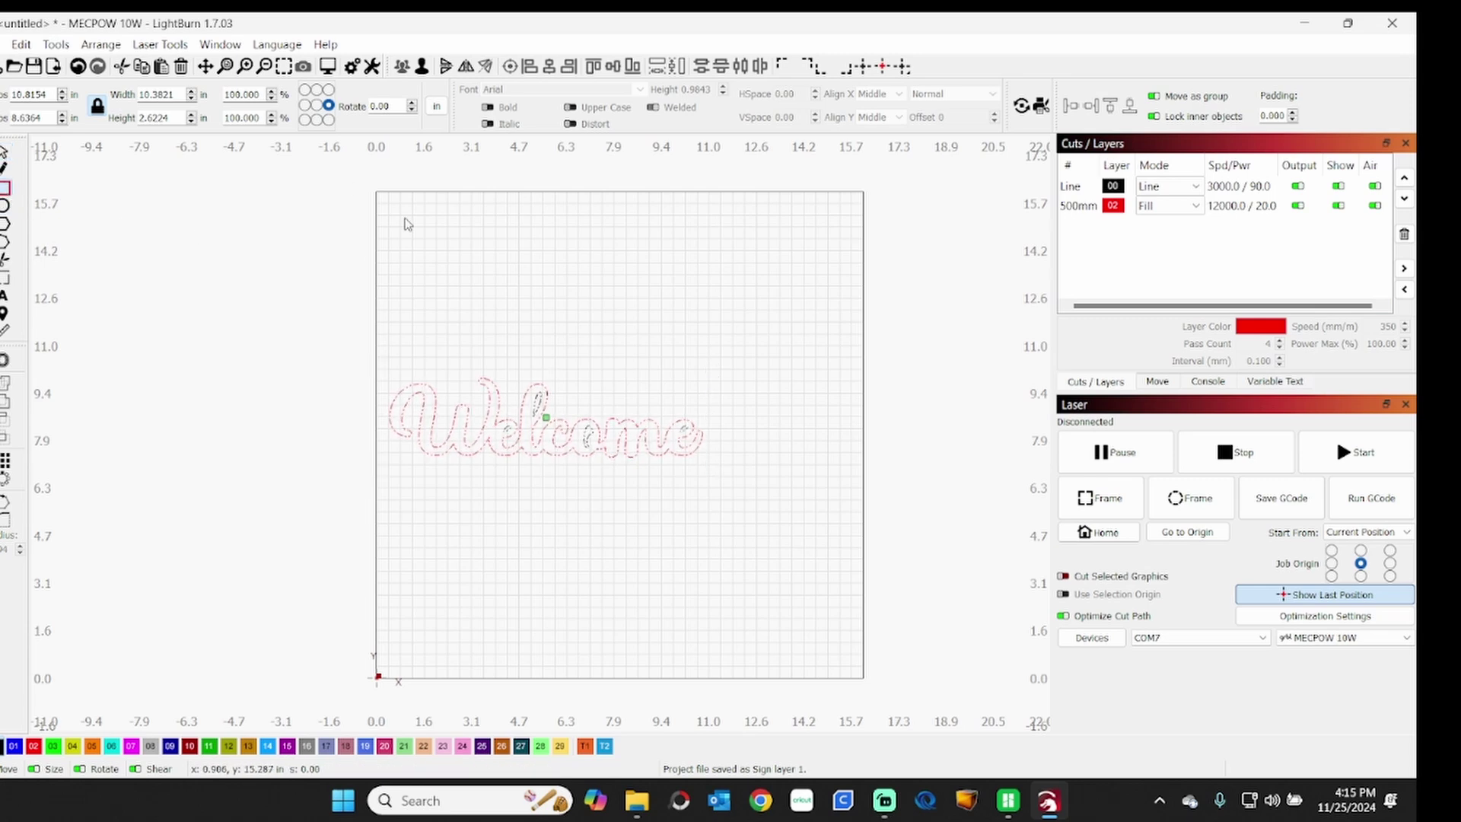
{"action": "mouse_move", "coordinate": [418, 226]}
{"action": "left_mouse_down"}
{"action": "mouse_move", "coordinate": [427, 282]}
{"action": "mouse_move", "coordinate": [522, 274]}
{"action": "mouse_move", "coordinate": [814, 345]}
{"action": "left_mouse_up"}
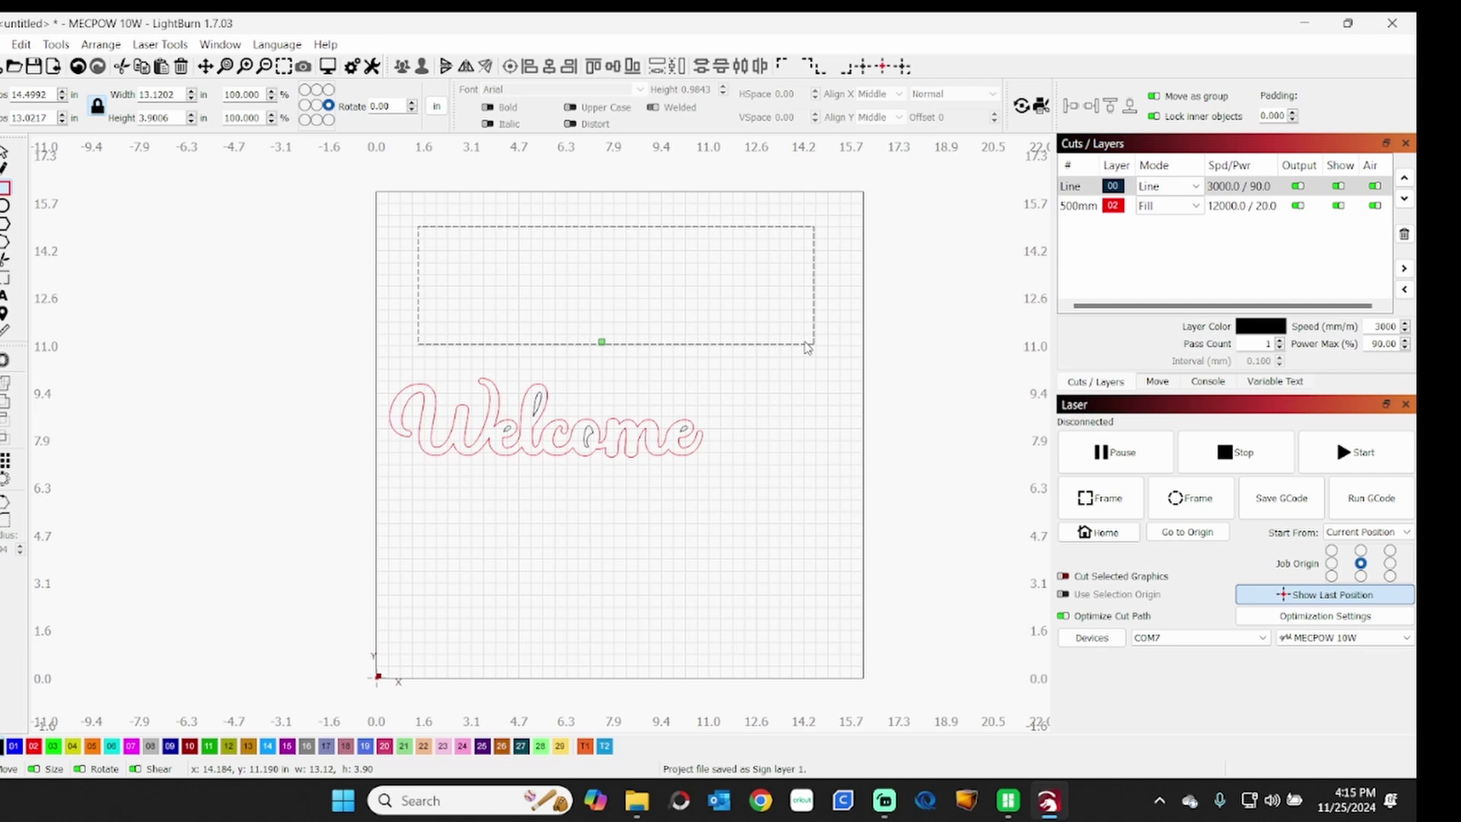
{"action": "left_click", "coordinate": [587, 746]}
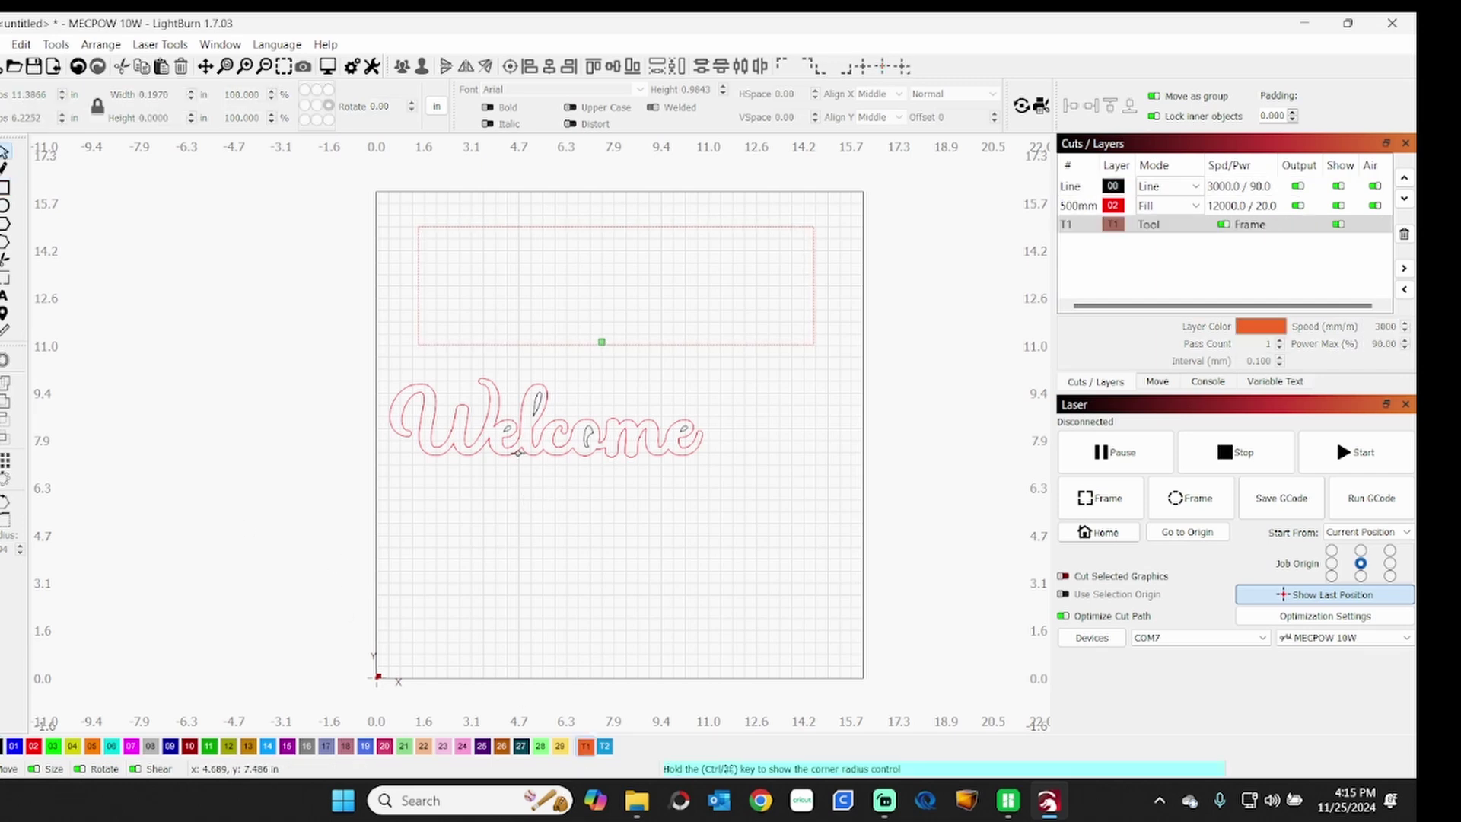
{"action": "left_click", "coordinate": [520, 427]}
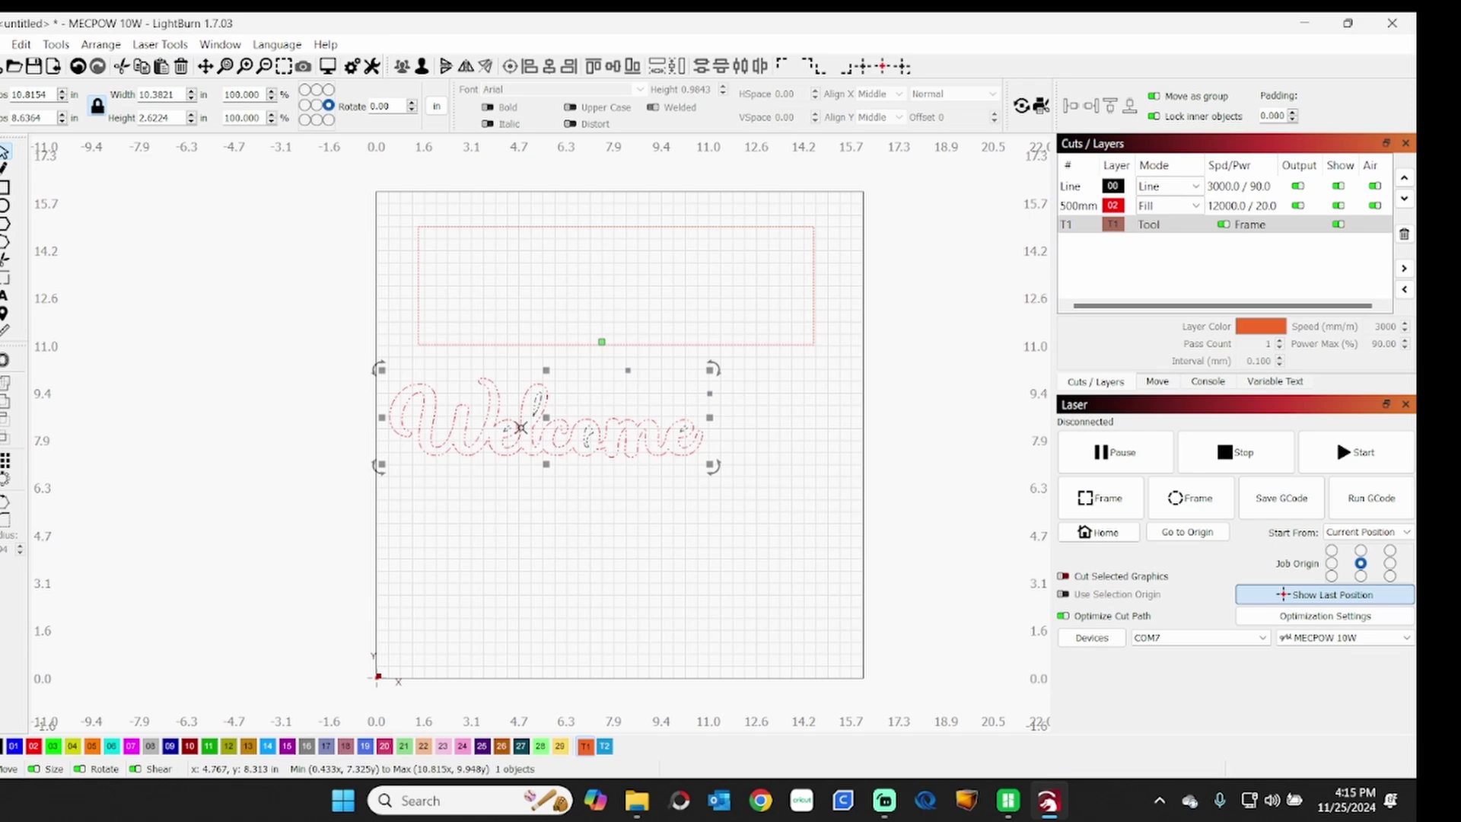
{"action": "left_click_drag", "start_coordinate": [547, 418], "coordinate": [602, 281]}
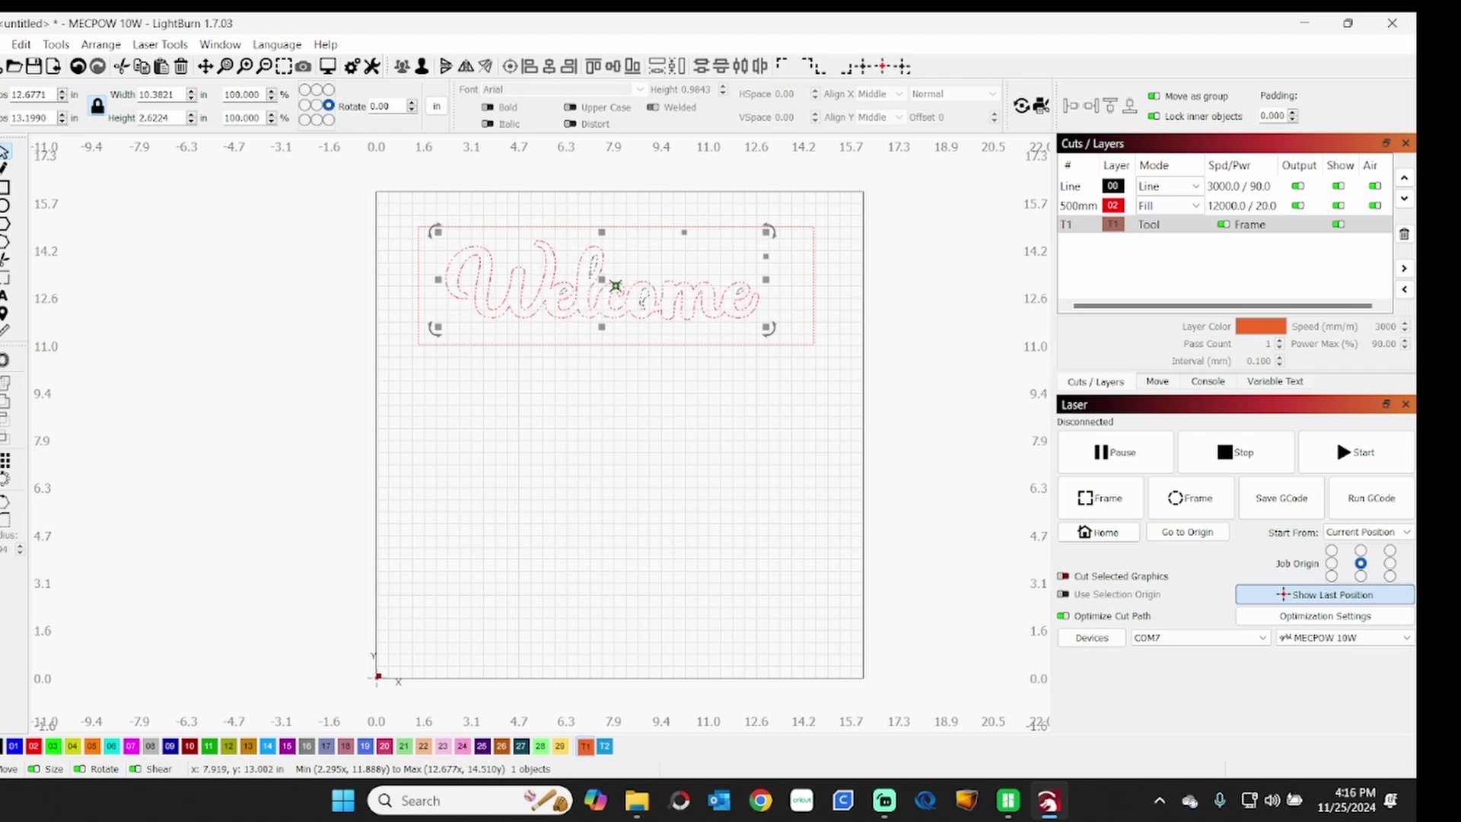
Step: Change the Line layer's mode from Line to Fill
{"action": "key", "text": "Escape"}
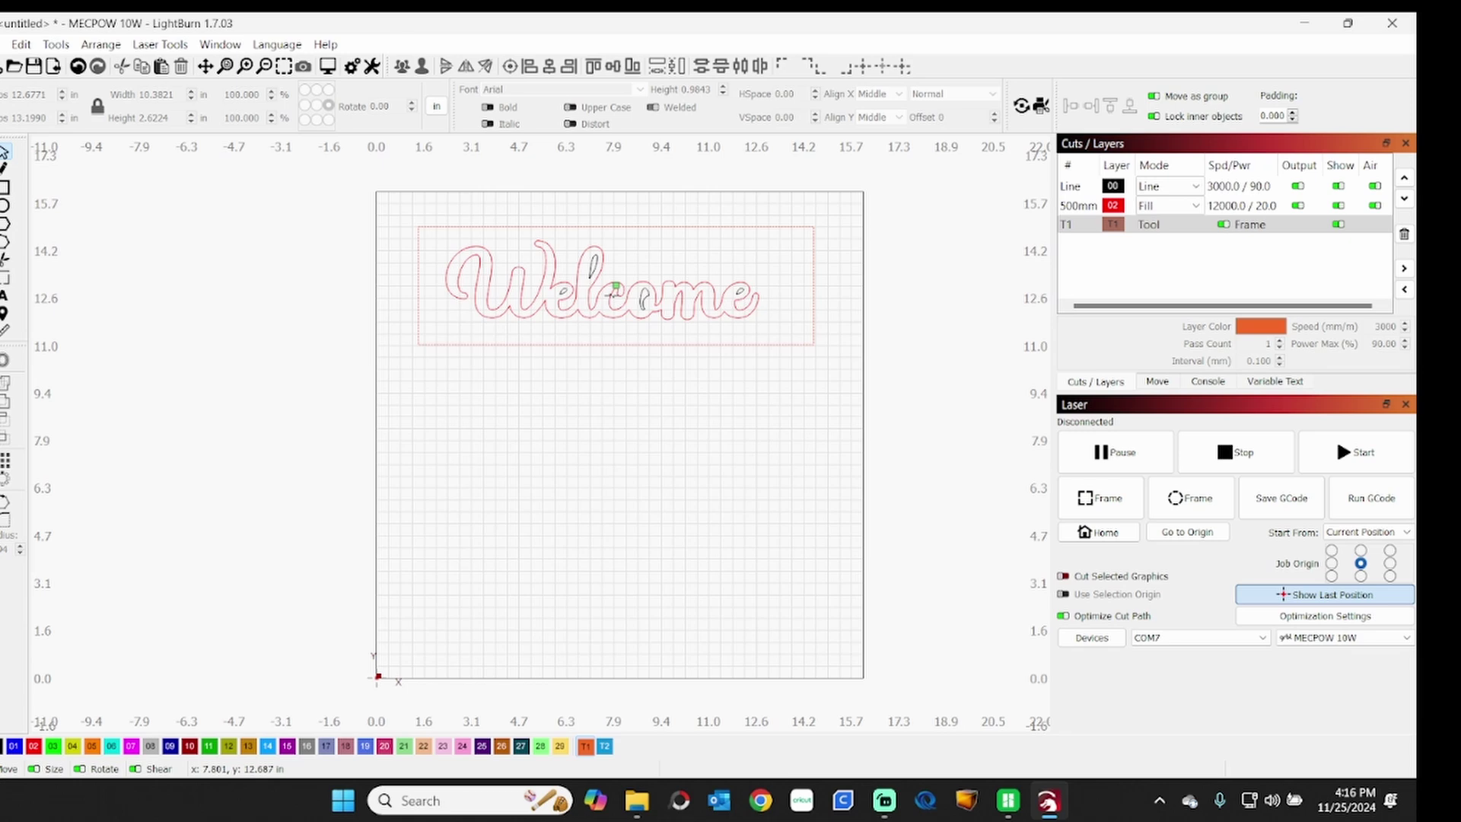
{"action": "left_click", "coordinate": [1195, 190]}
{"action": "left_click", "coordinate": [1180, 217]}
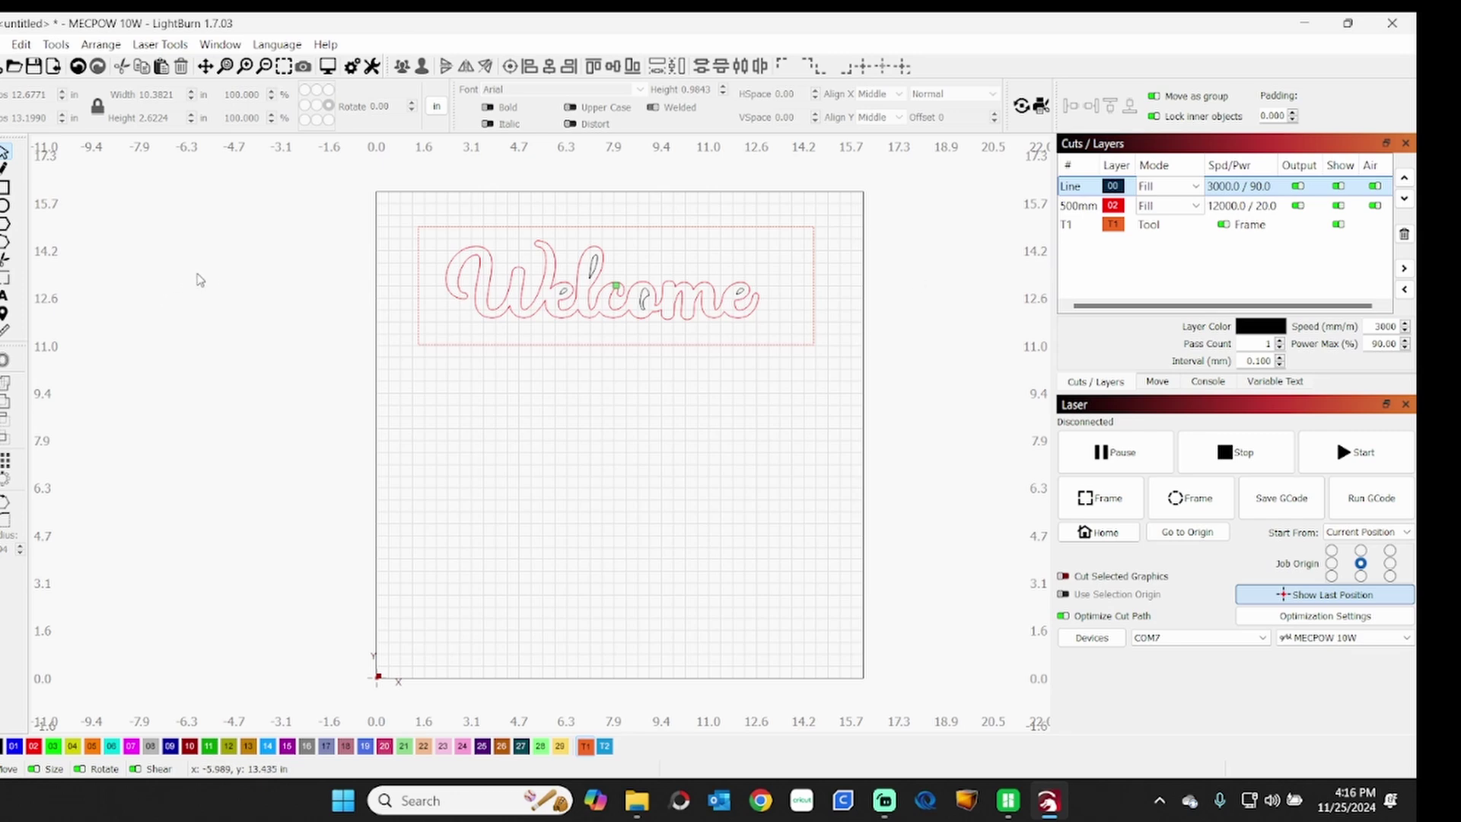
Step: Try a bottom-left job origin, then set the job origin back to centre
{"action": "left_click", "coordinate": [417, 251]}
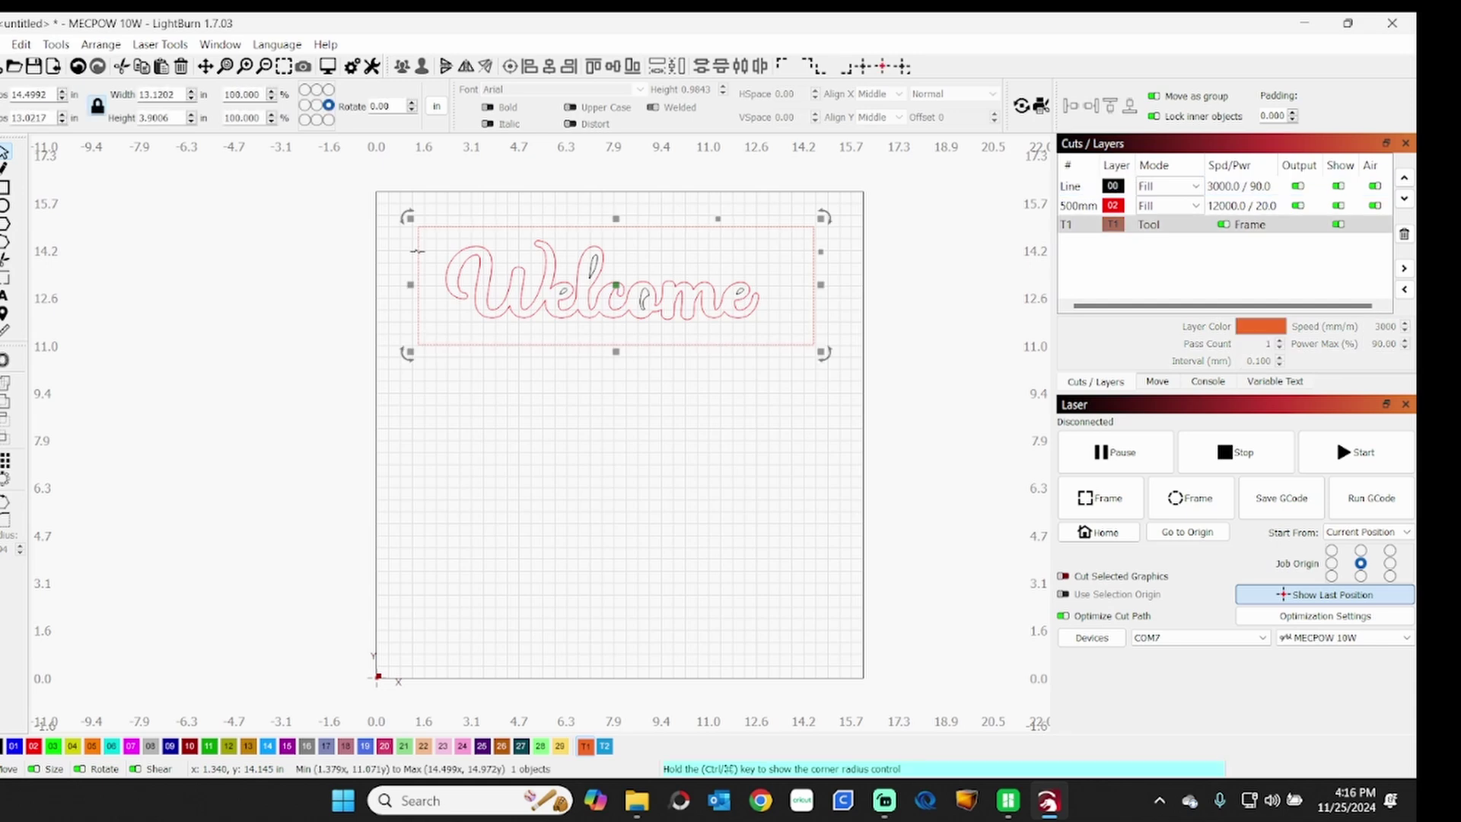
{"action": "left_click", "coordinate": [323, 301]}
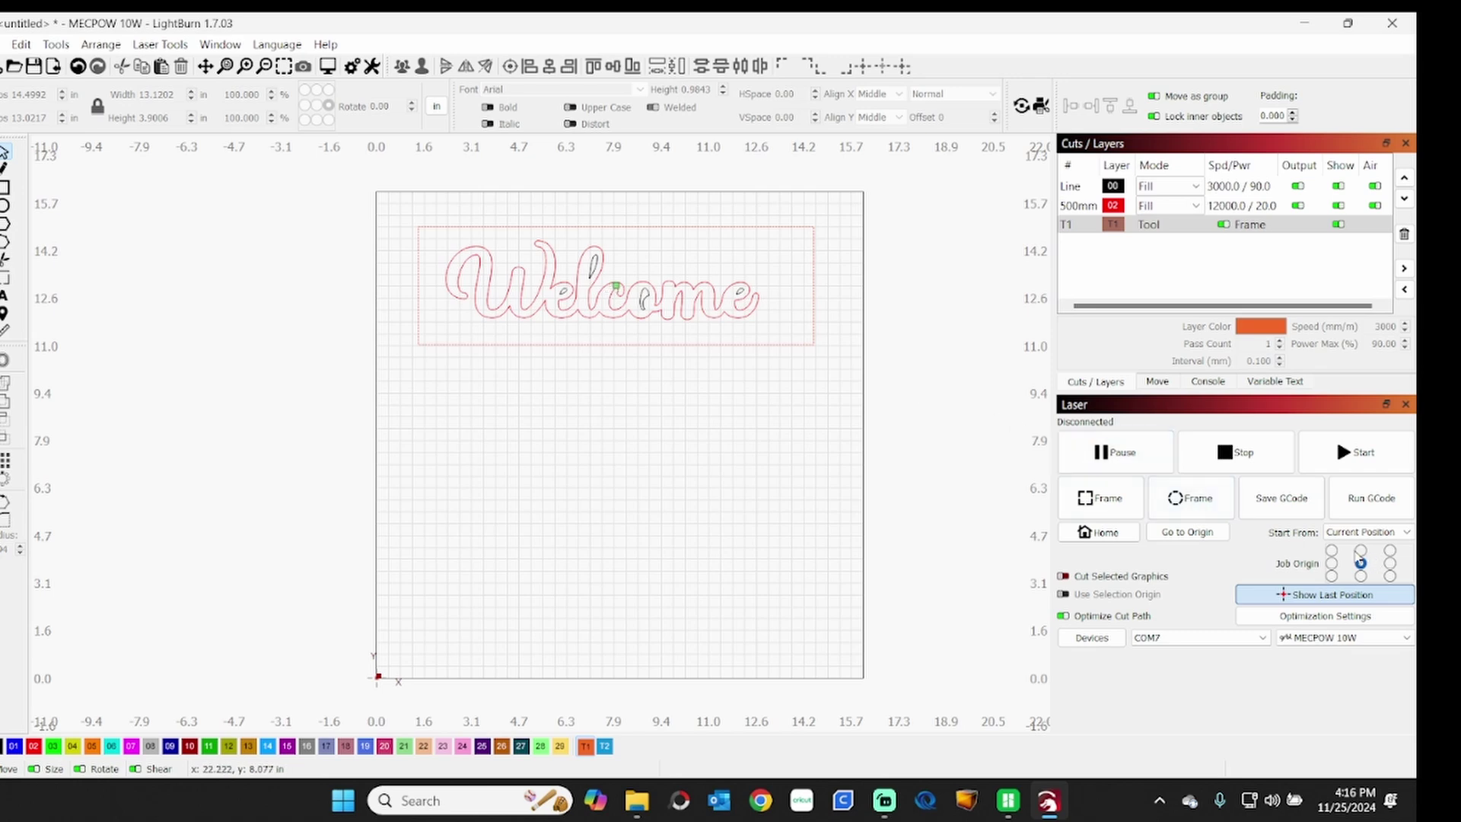
{"action": "left_click", "coordinate": [1331, 575]}
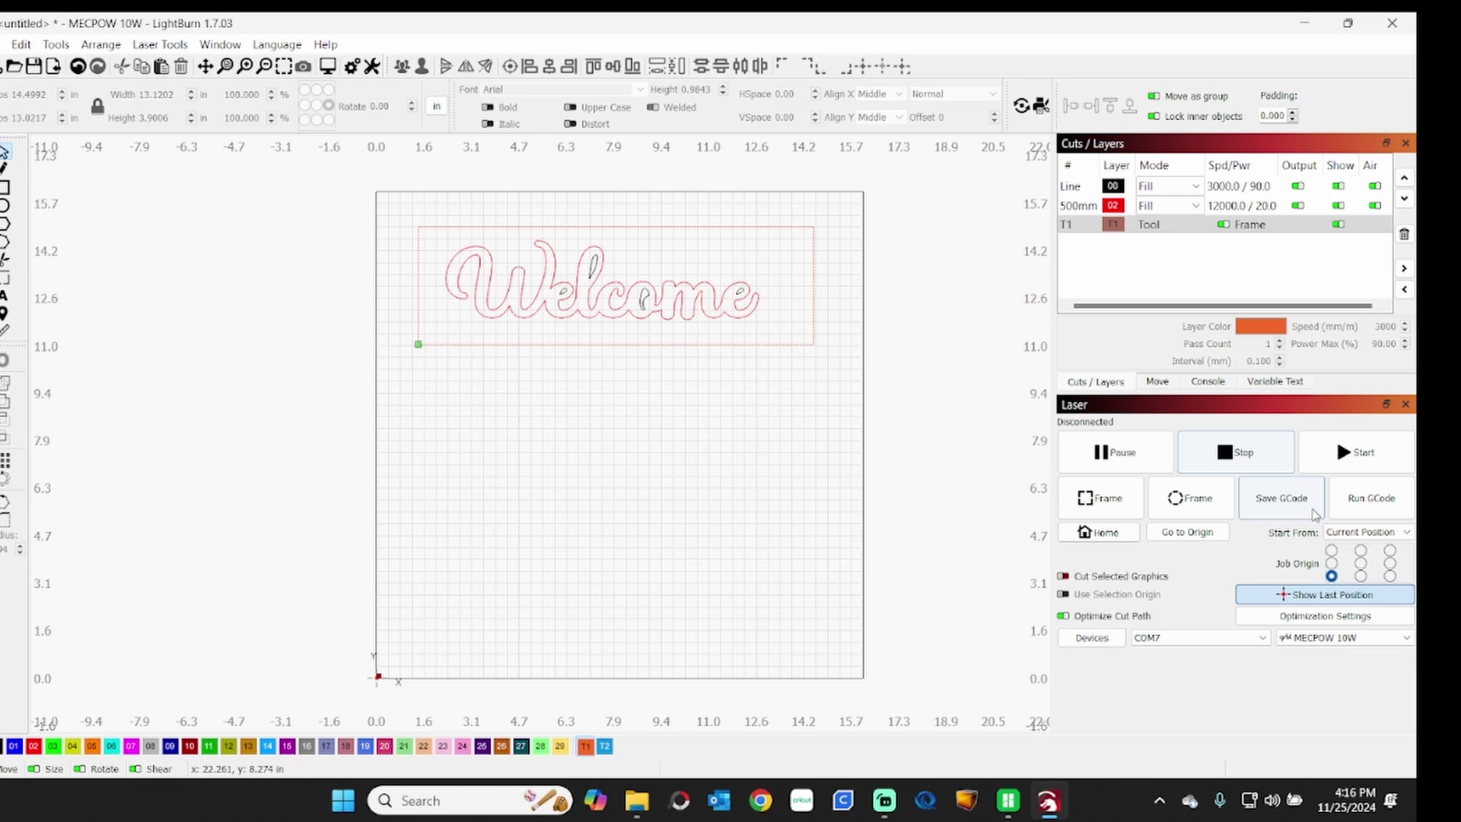
{"action": "left_click", "coordinate": [1361, 564]}
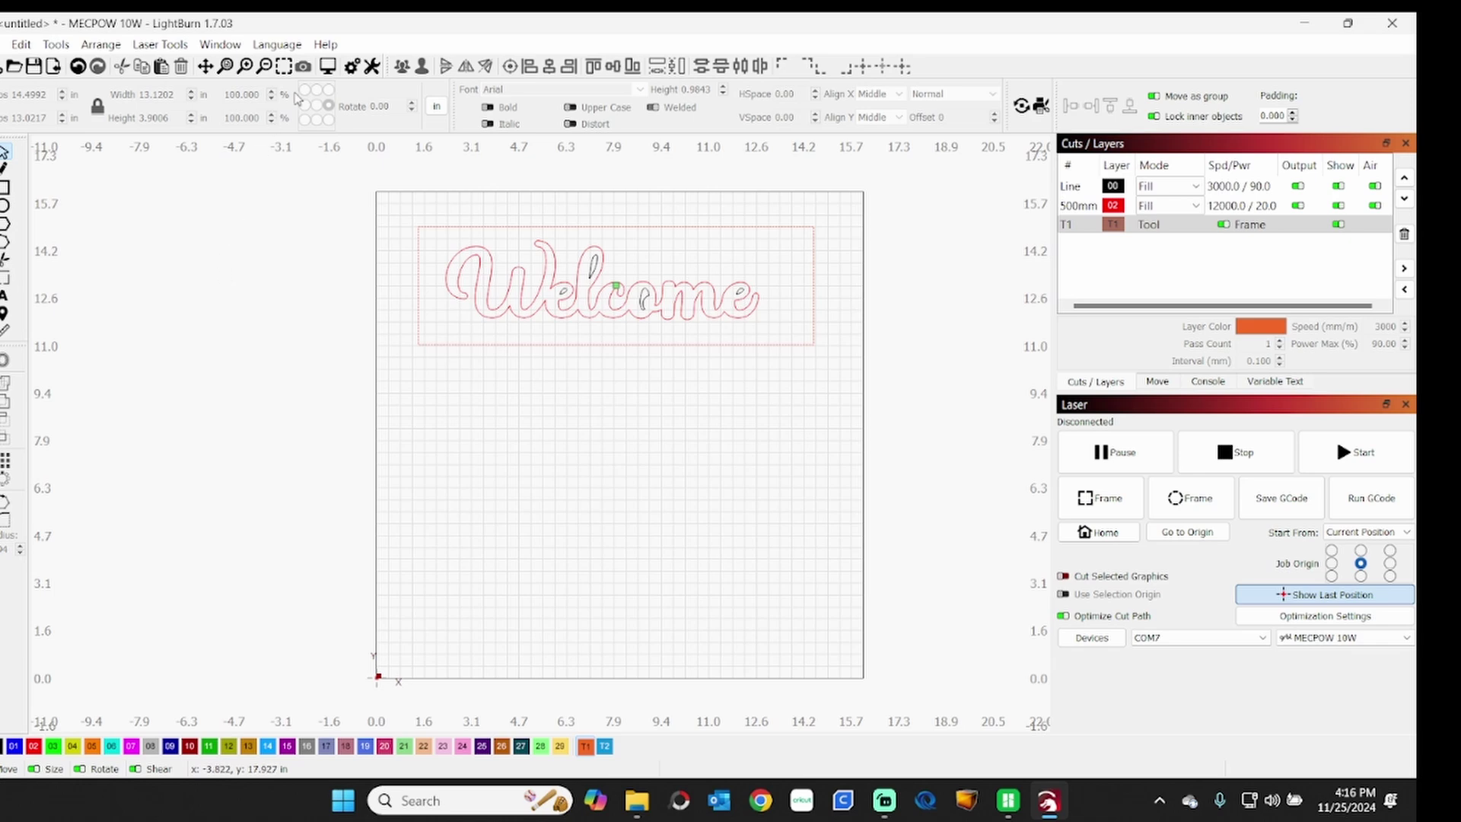
{"action": "left_click", "coordinate": [332, 67]}
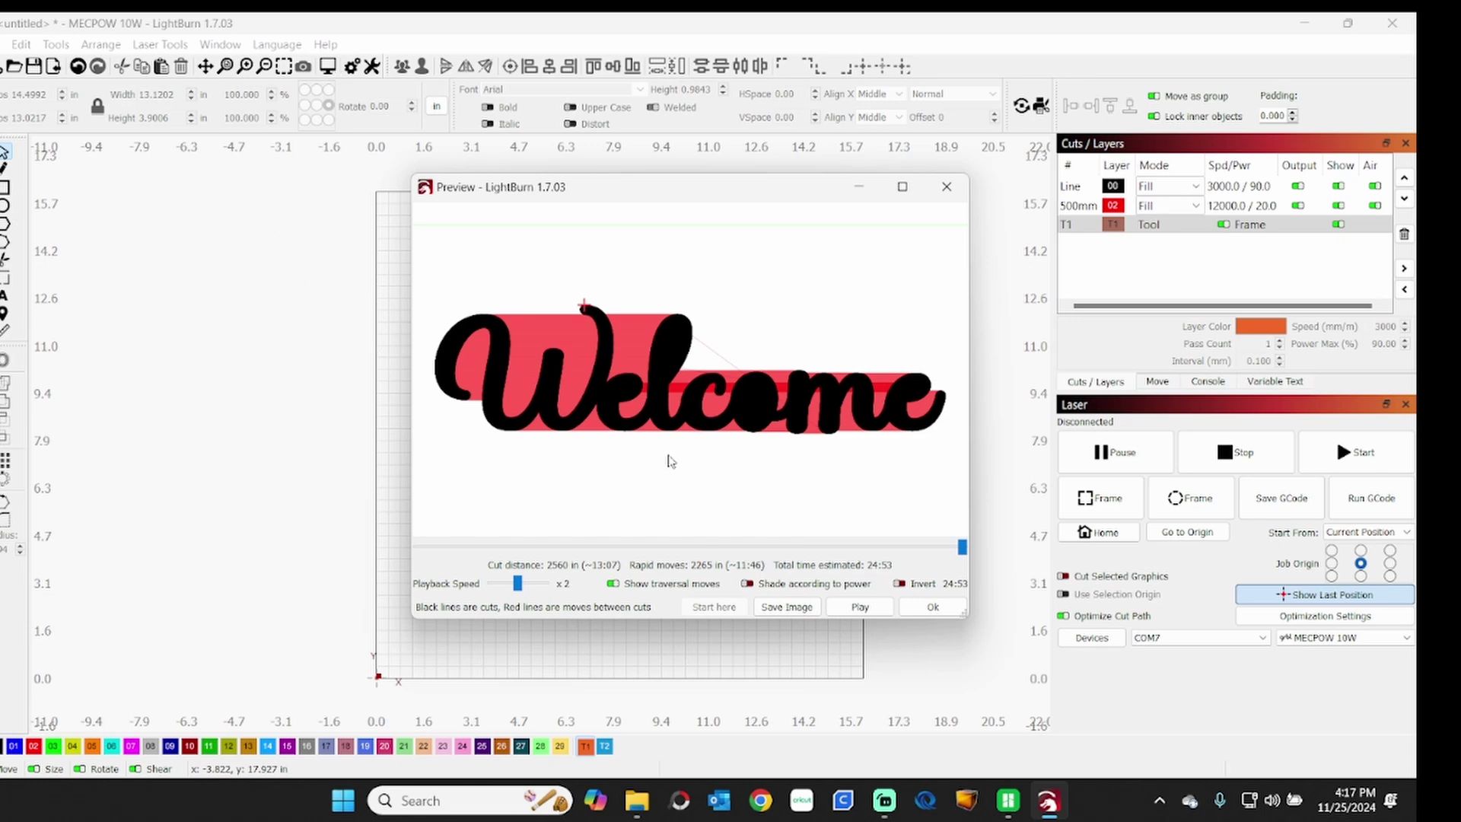
{"action": "left_click", "coordinate": [937, 607]}
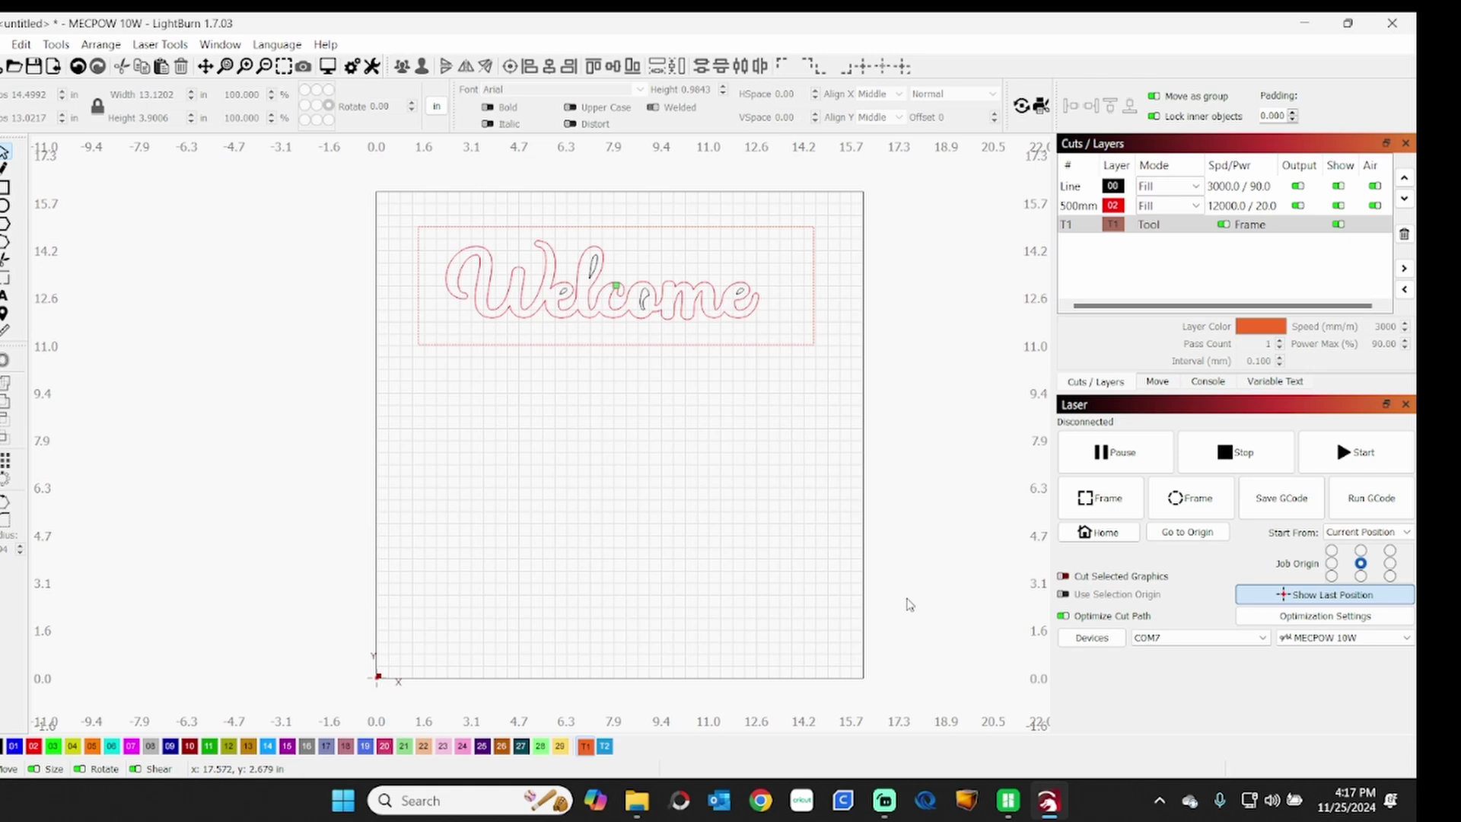
Step: Set Start From to Absolute Coords and move the Welcome text with its frame down to the bed centre
{"action": "left_click", "coordinate": [1383, 532]}
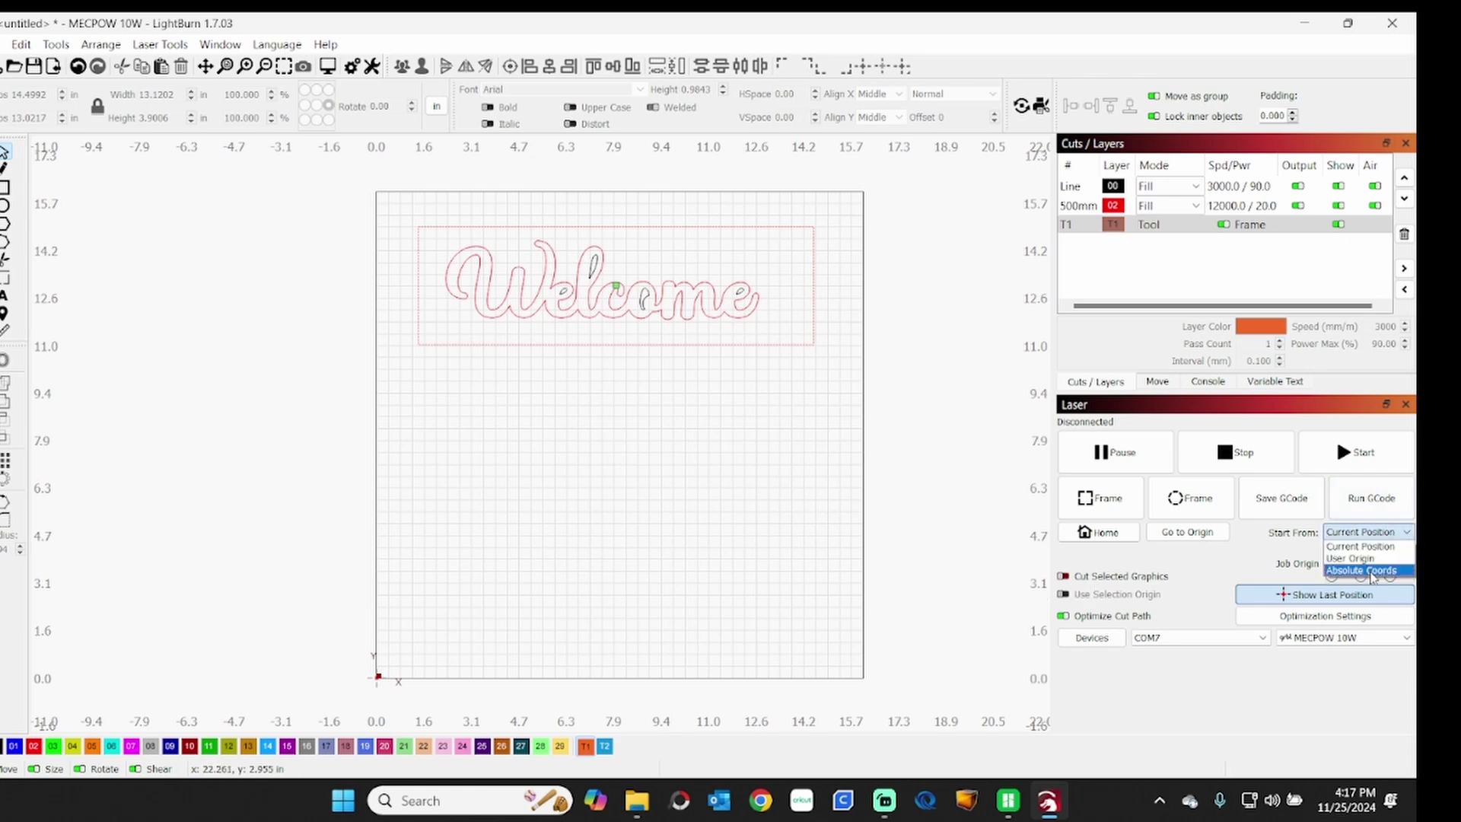
{"action": "left_click", "coordinate": [1367, 571]}
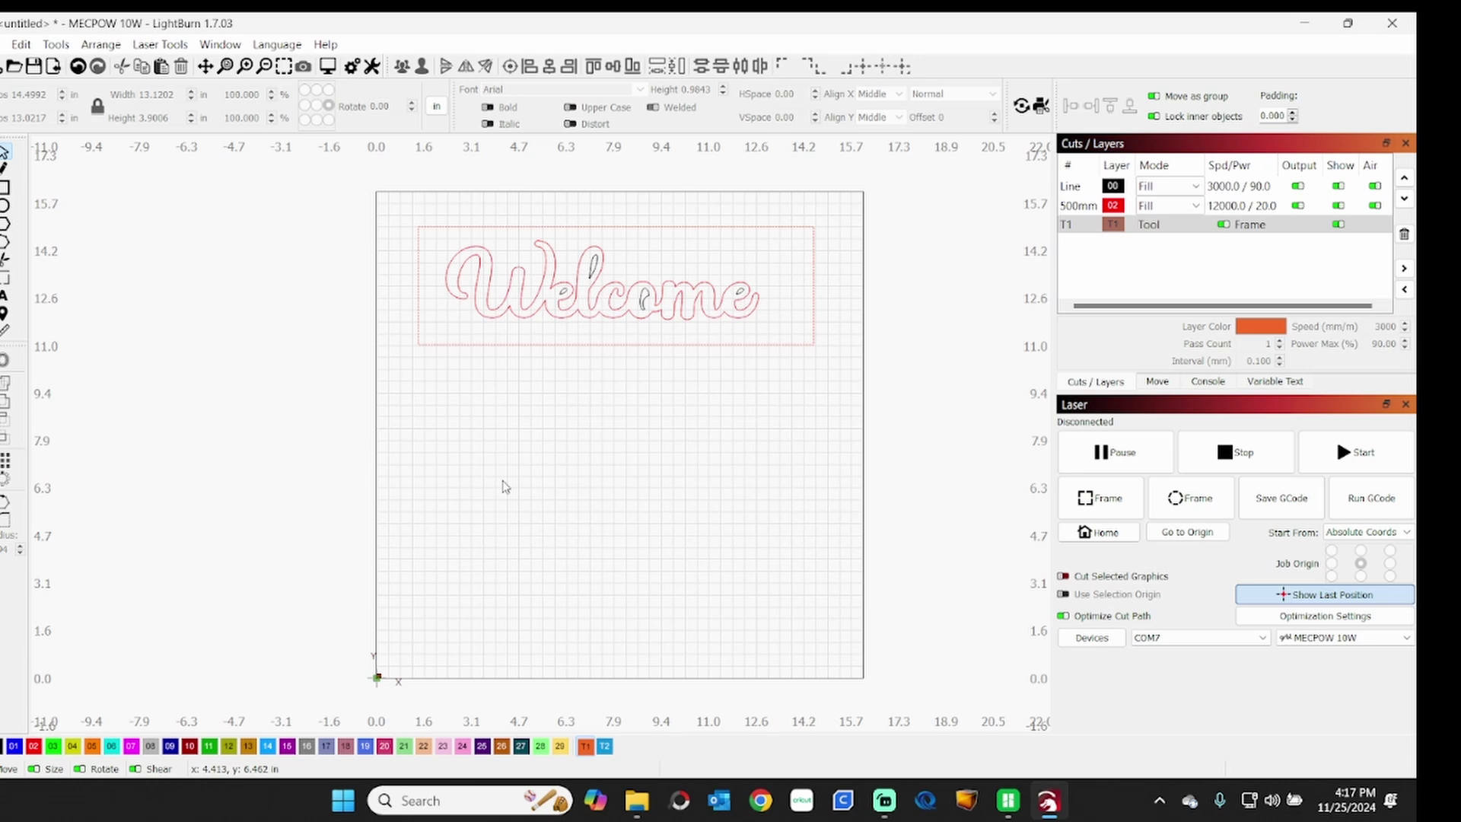
{"action": "left_click_drag", "start_coordinate": [390, 211], "coordinate": [882, 400]}
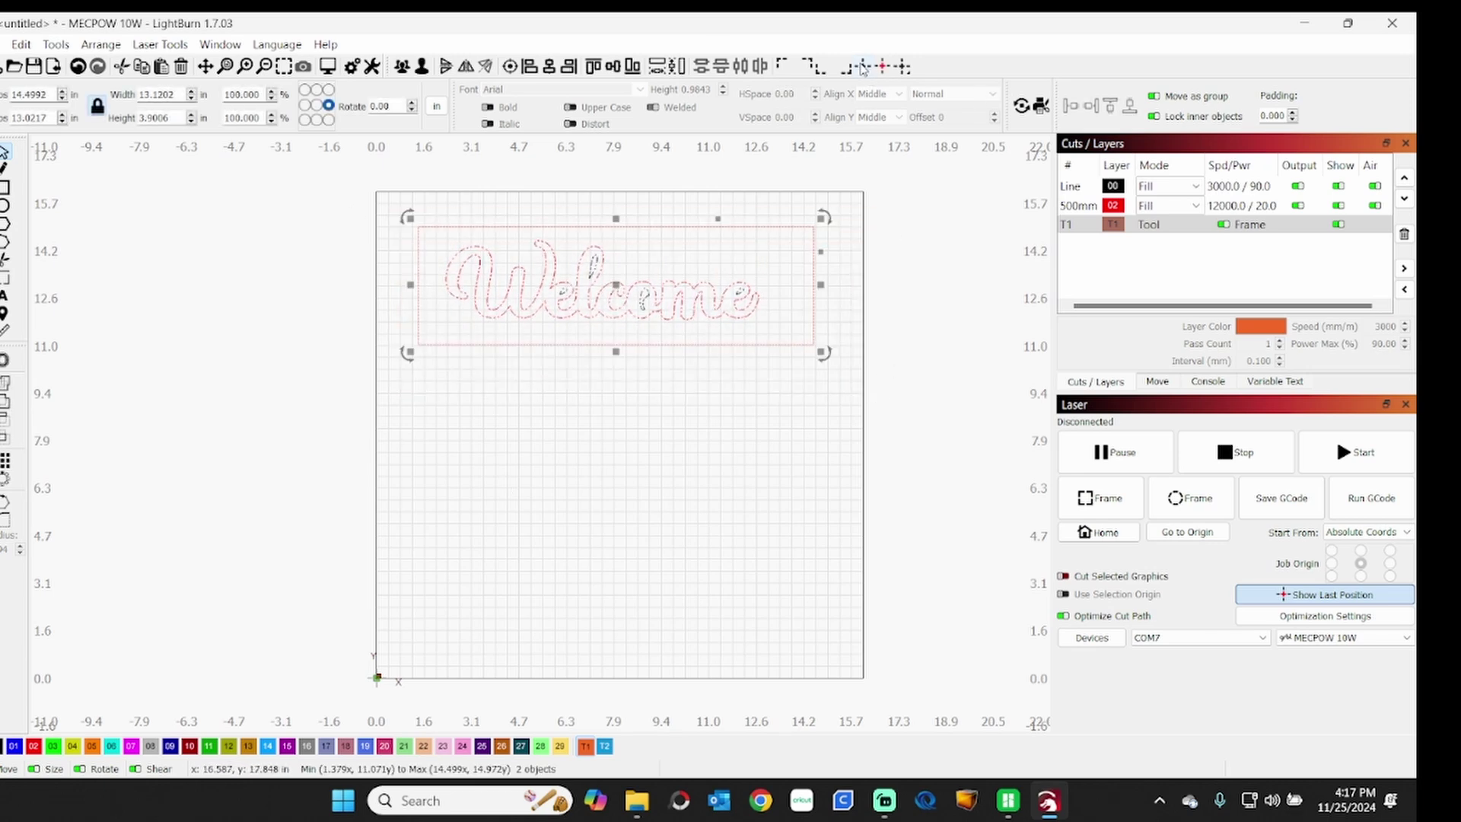
{"action": "left_click_drag", "start_coordinate": [667, 306], "coordinate": [671, 455]}
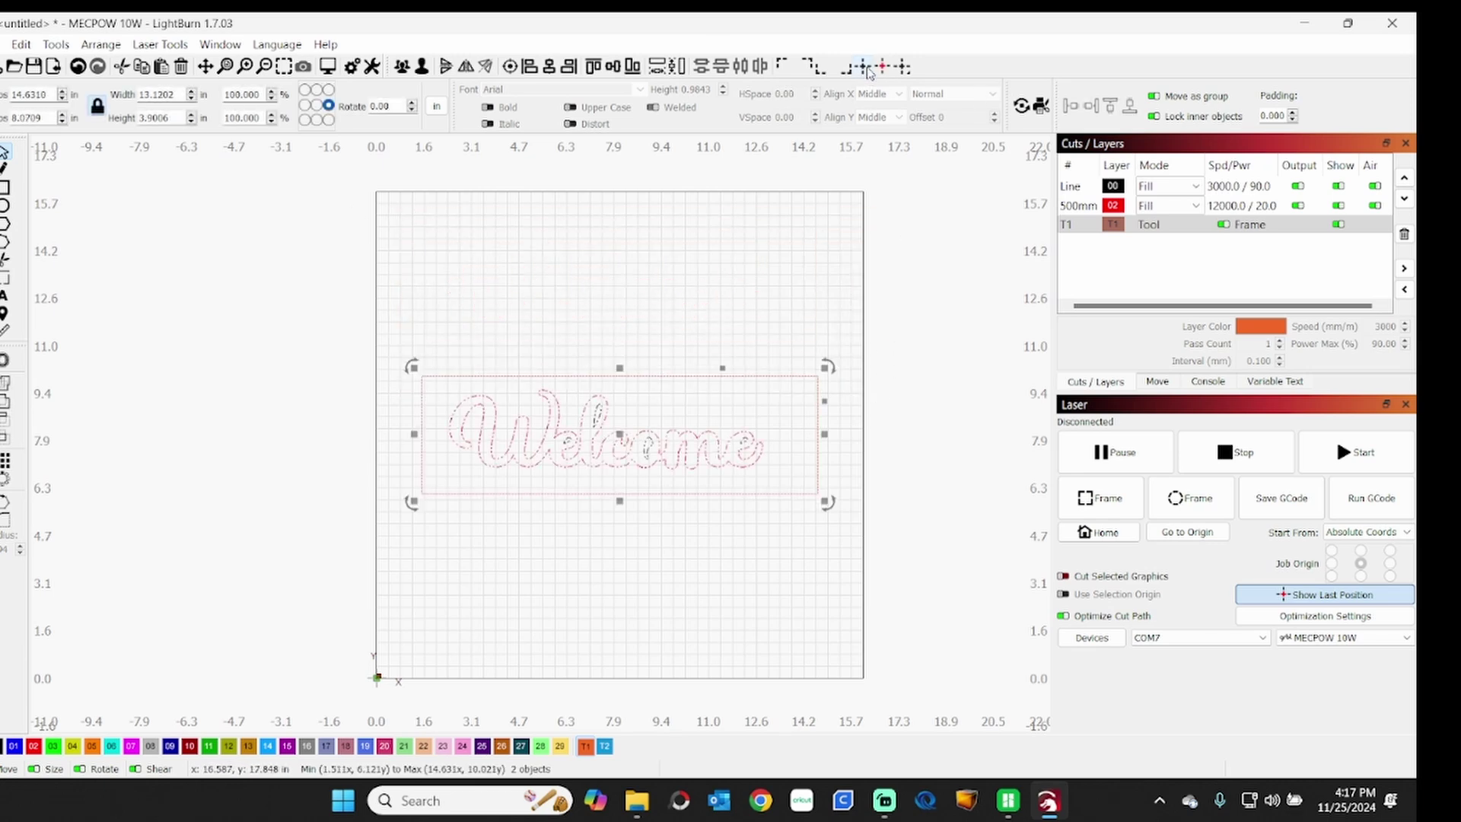
{"action": "left_click", "coordinate": [263, 573]}
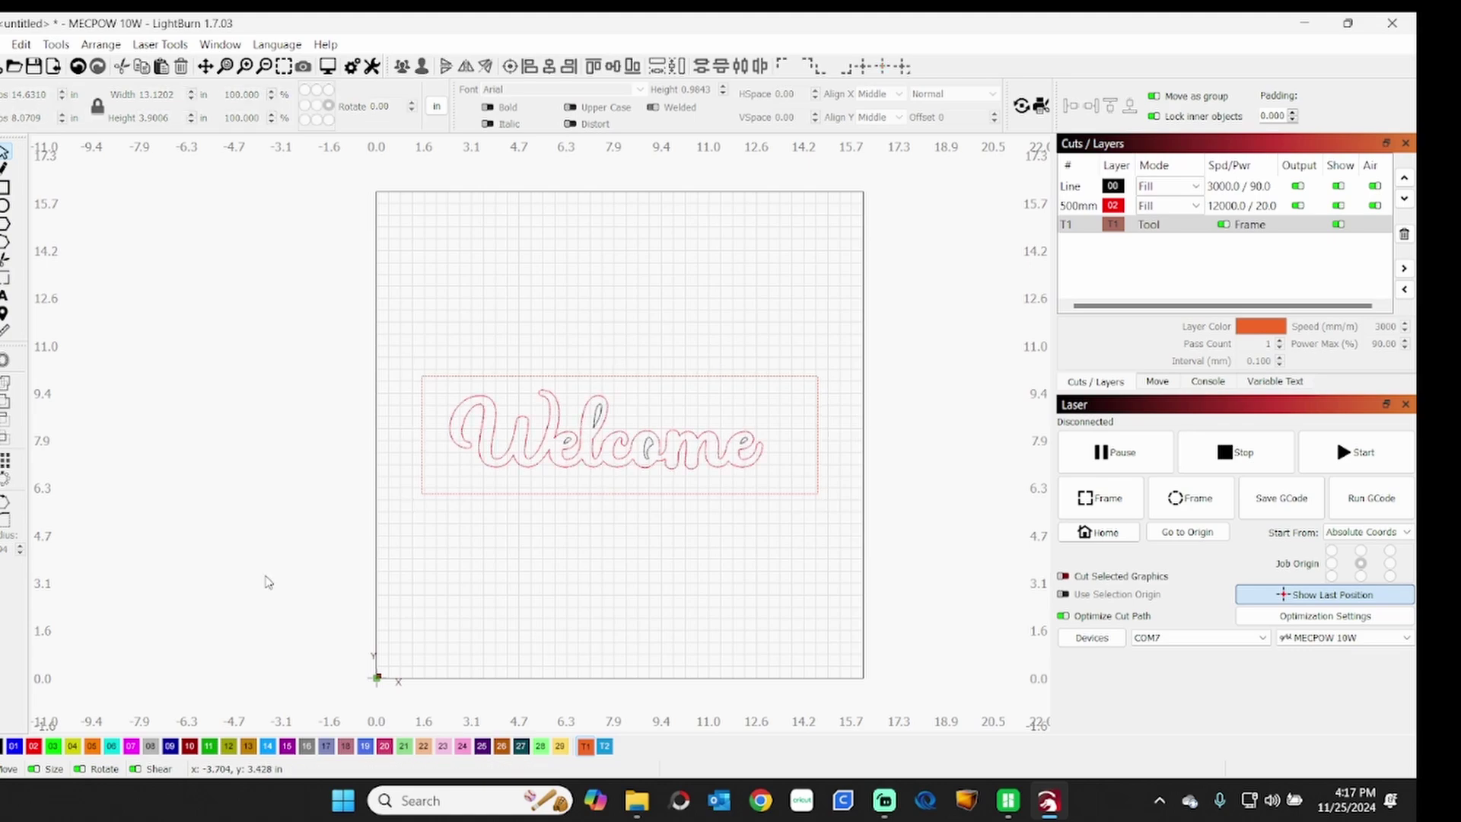